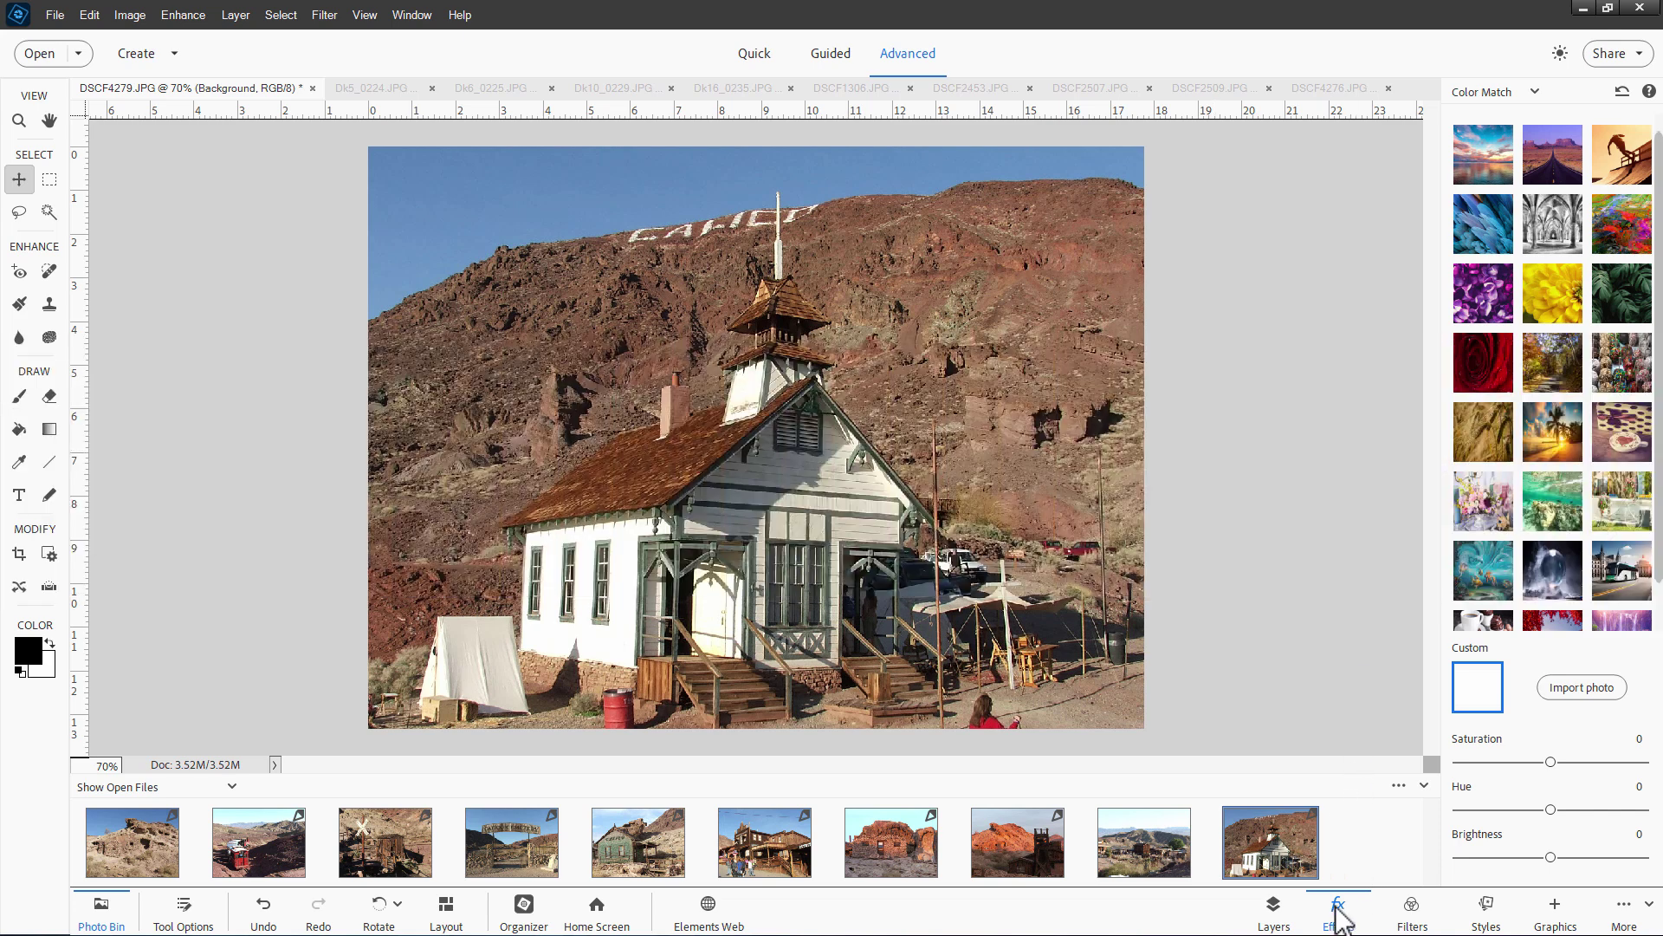
Glance at the Window menu, then switch the Effects panel from Artistic to Classic mode
click(414, 17)
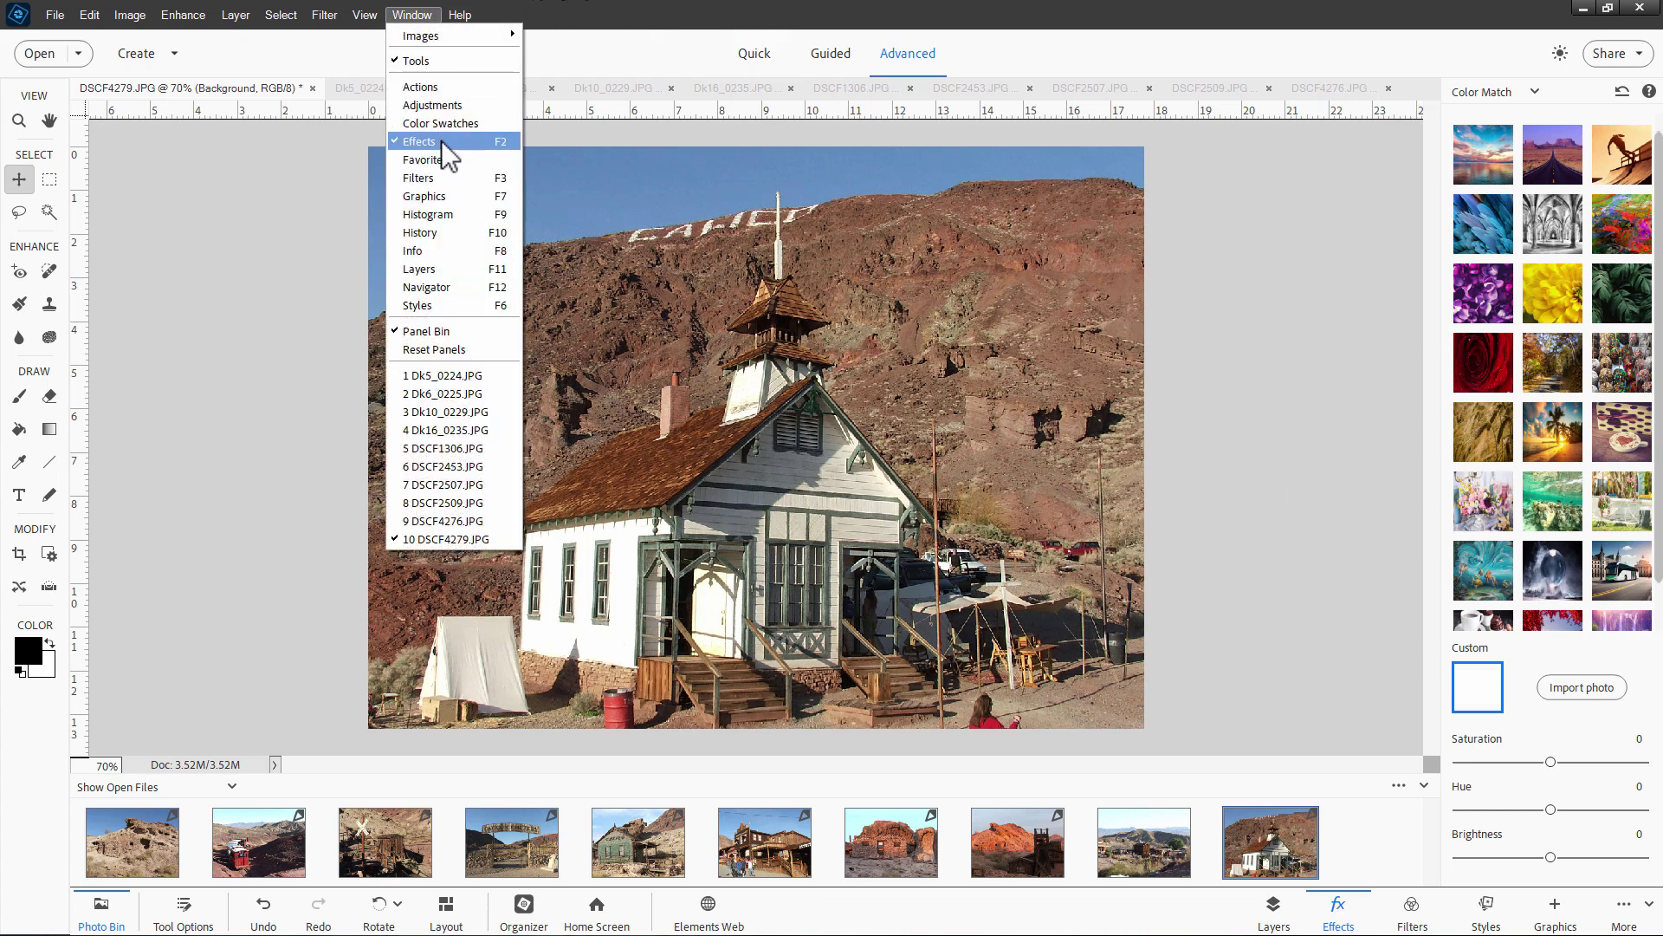
click(1344, 204)
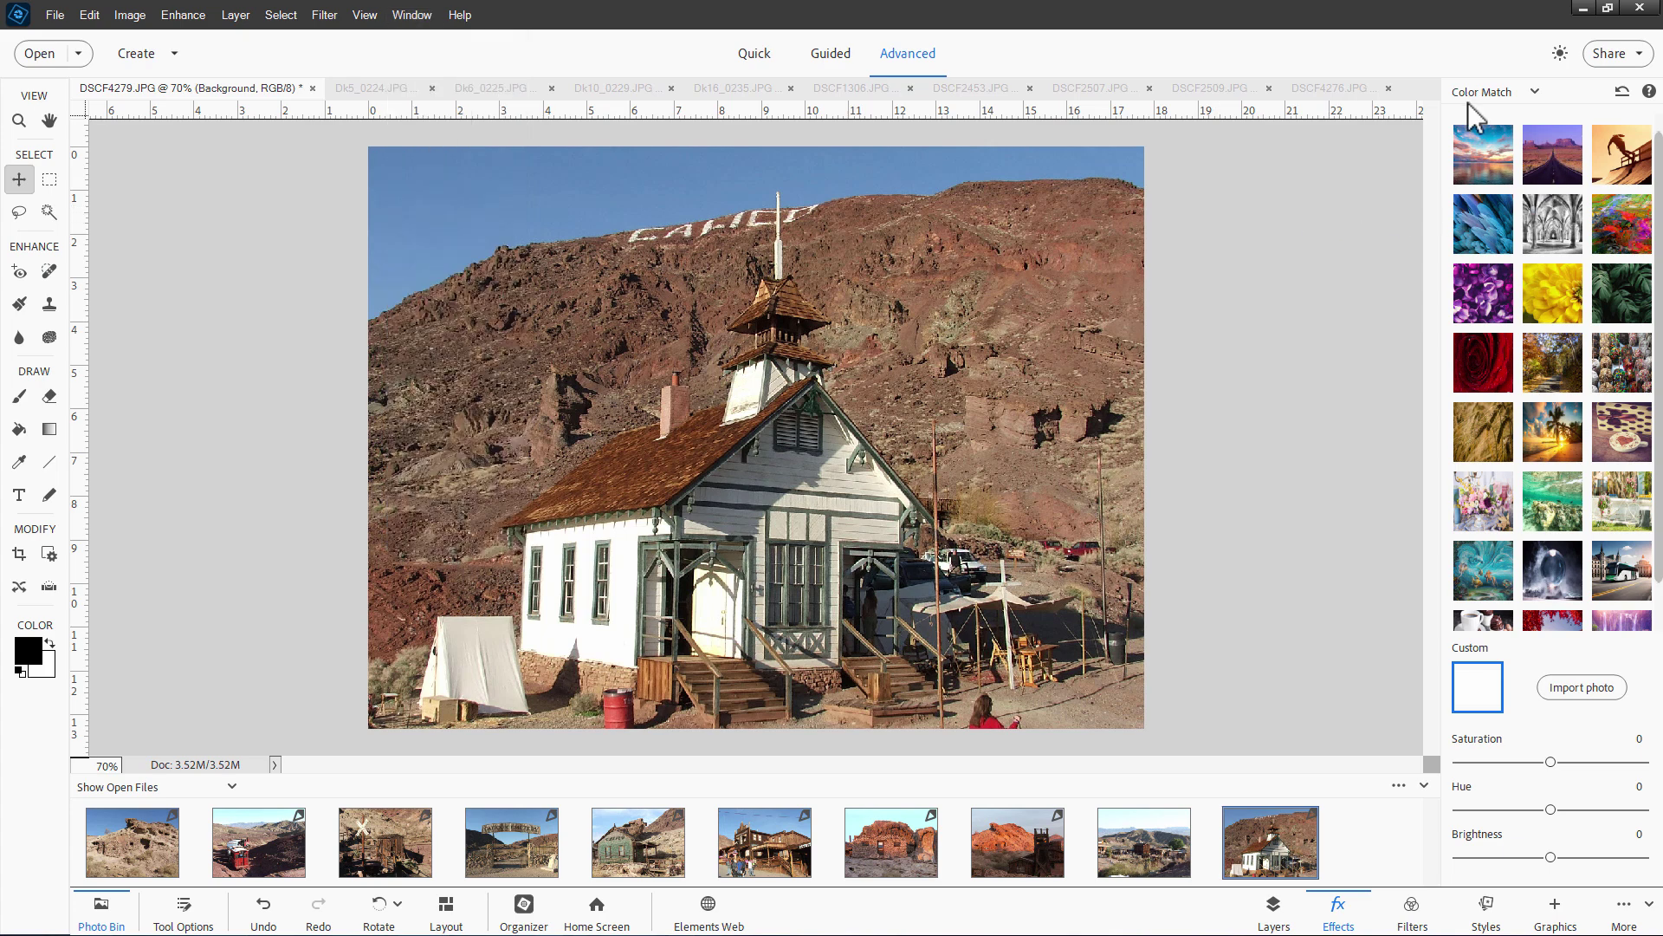
click(1533, 93)
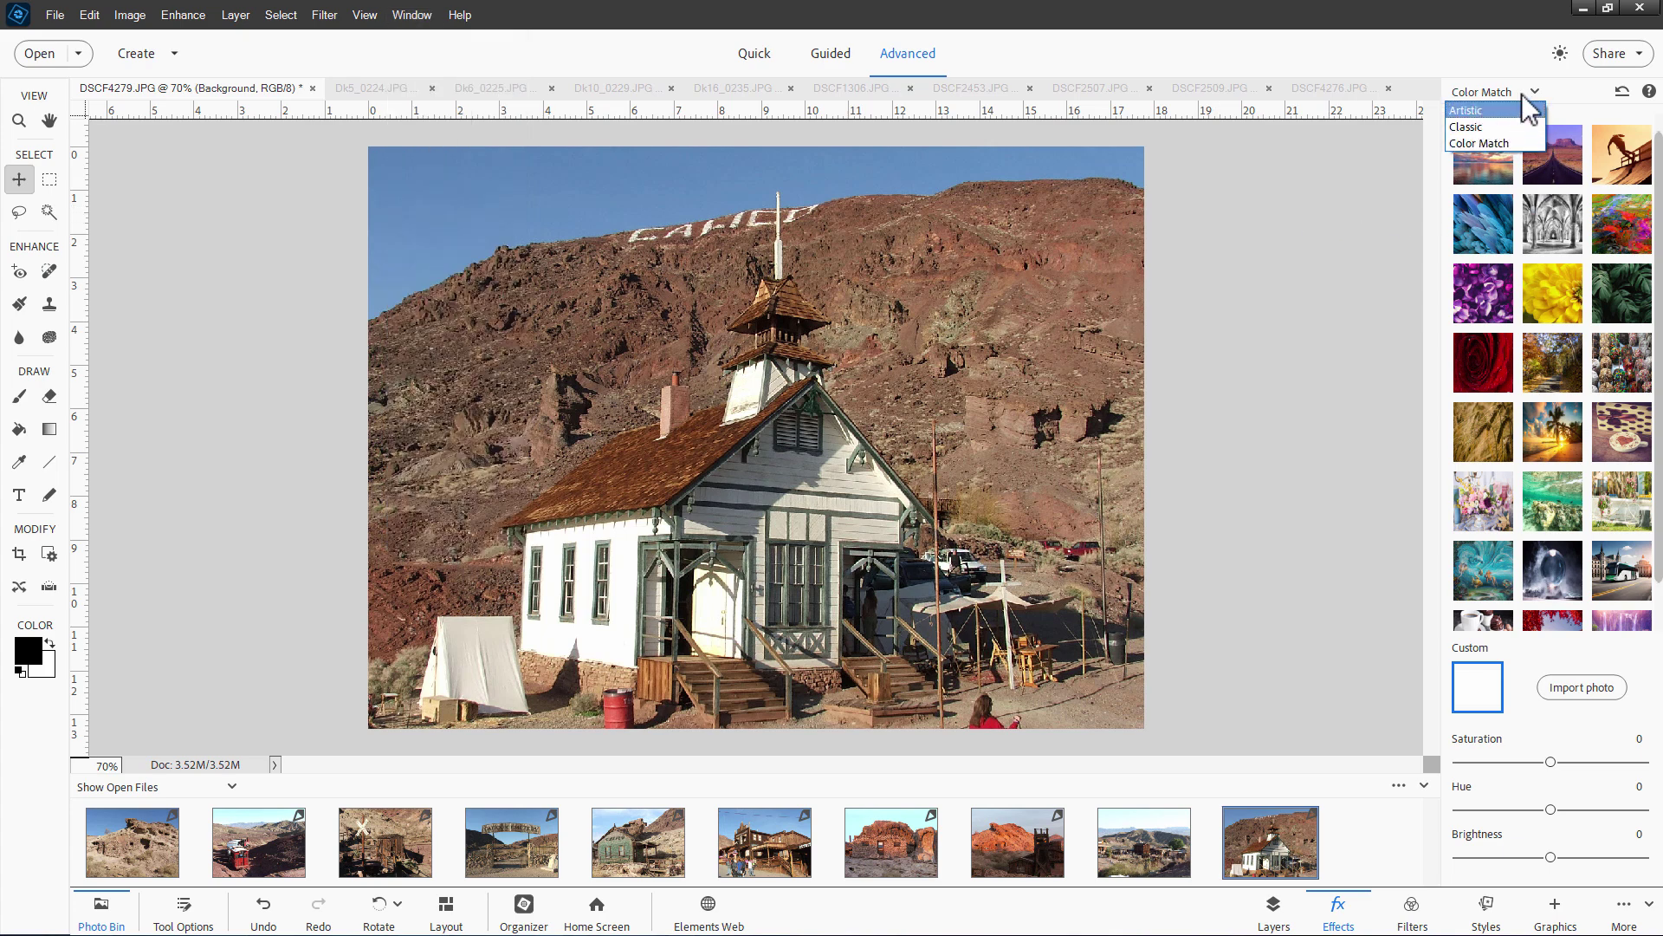
click(1473, 106)
click(1532, 93)
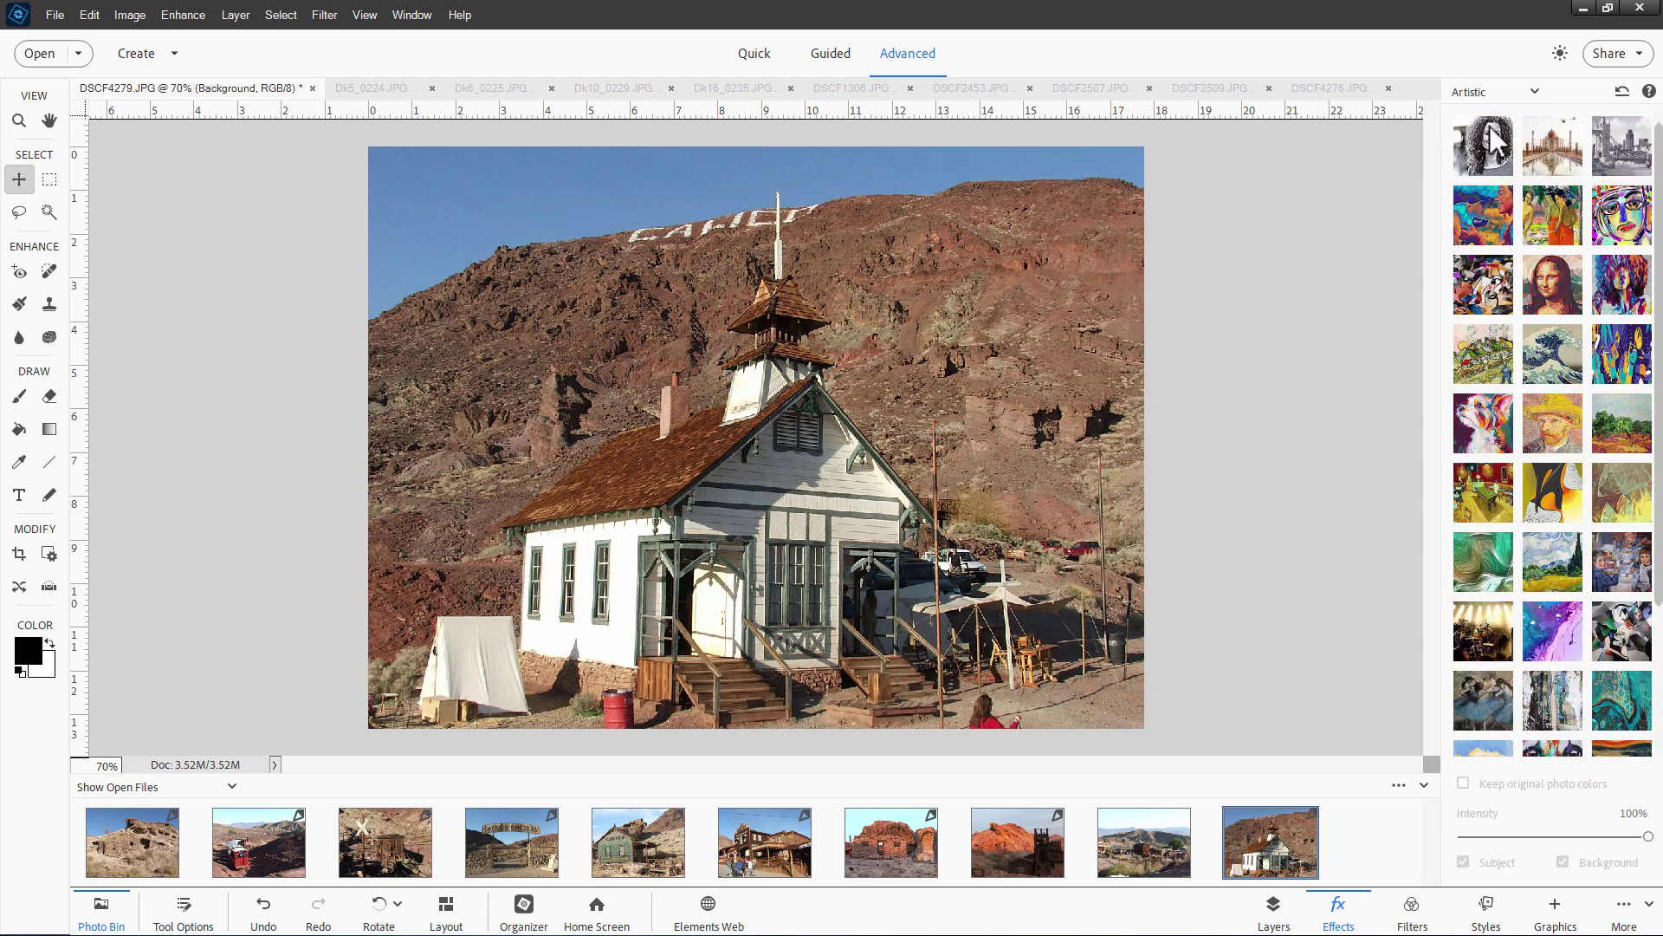
click(1516, 126)
click(1537, 119)
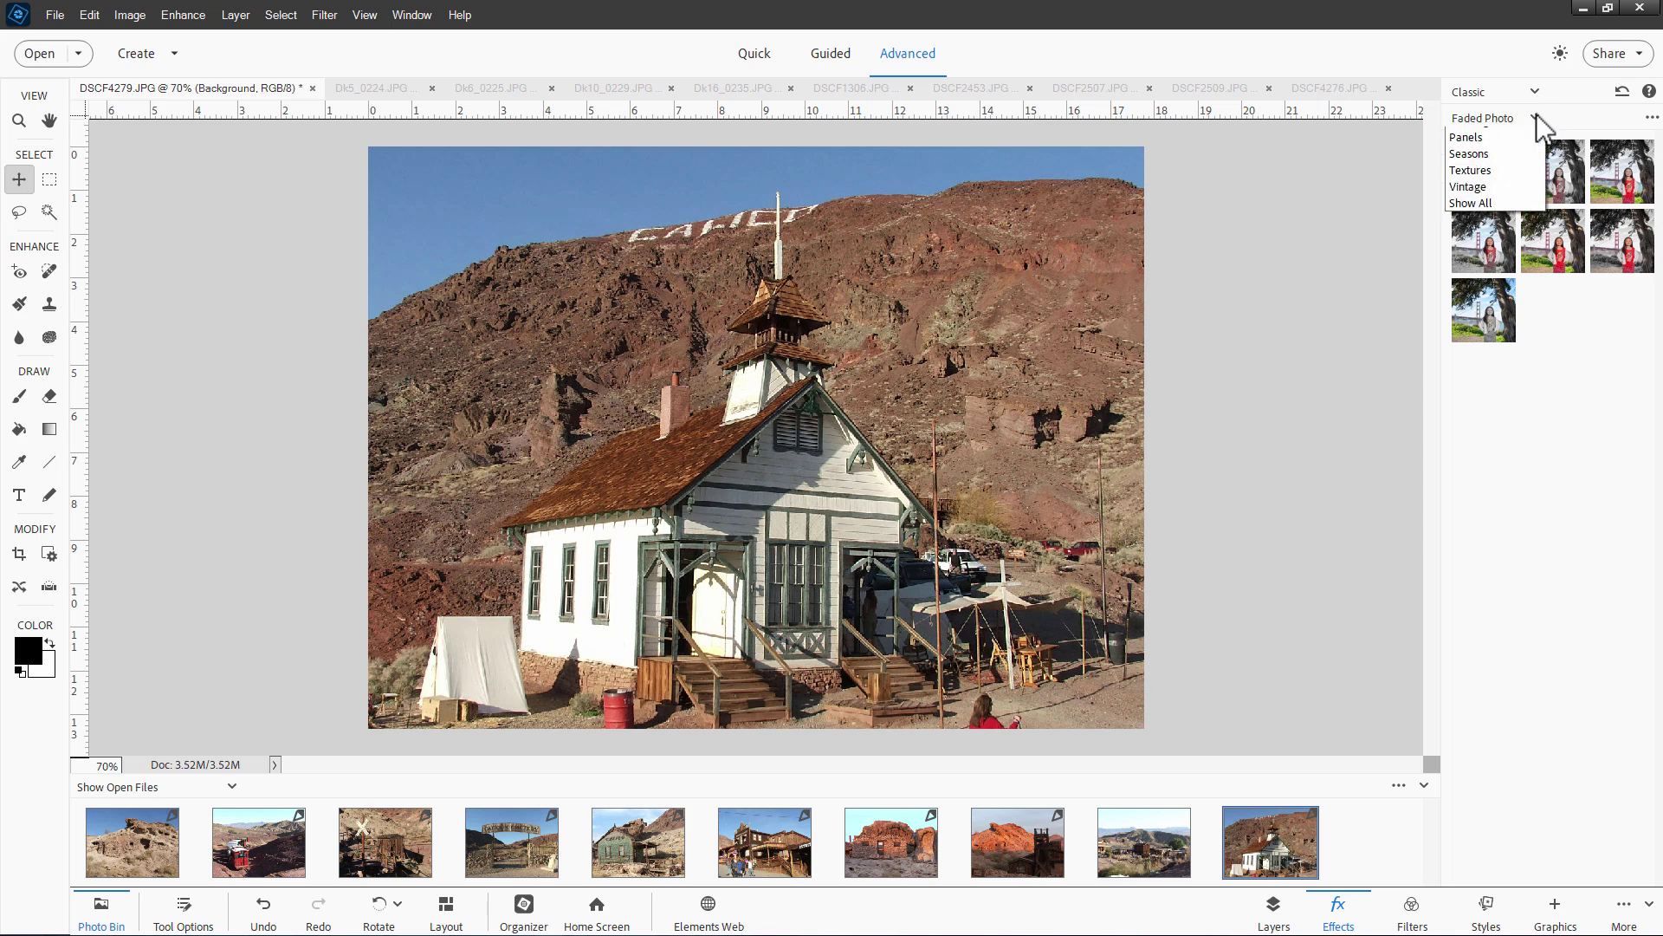
click(1537, 118)
click(1535, 92)
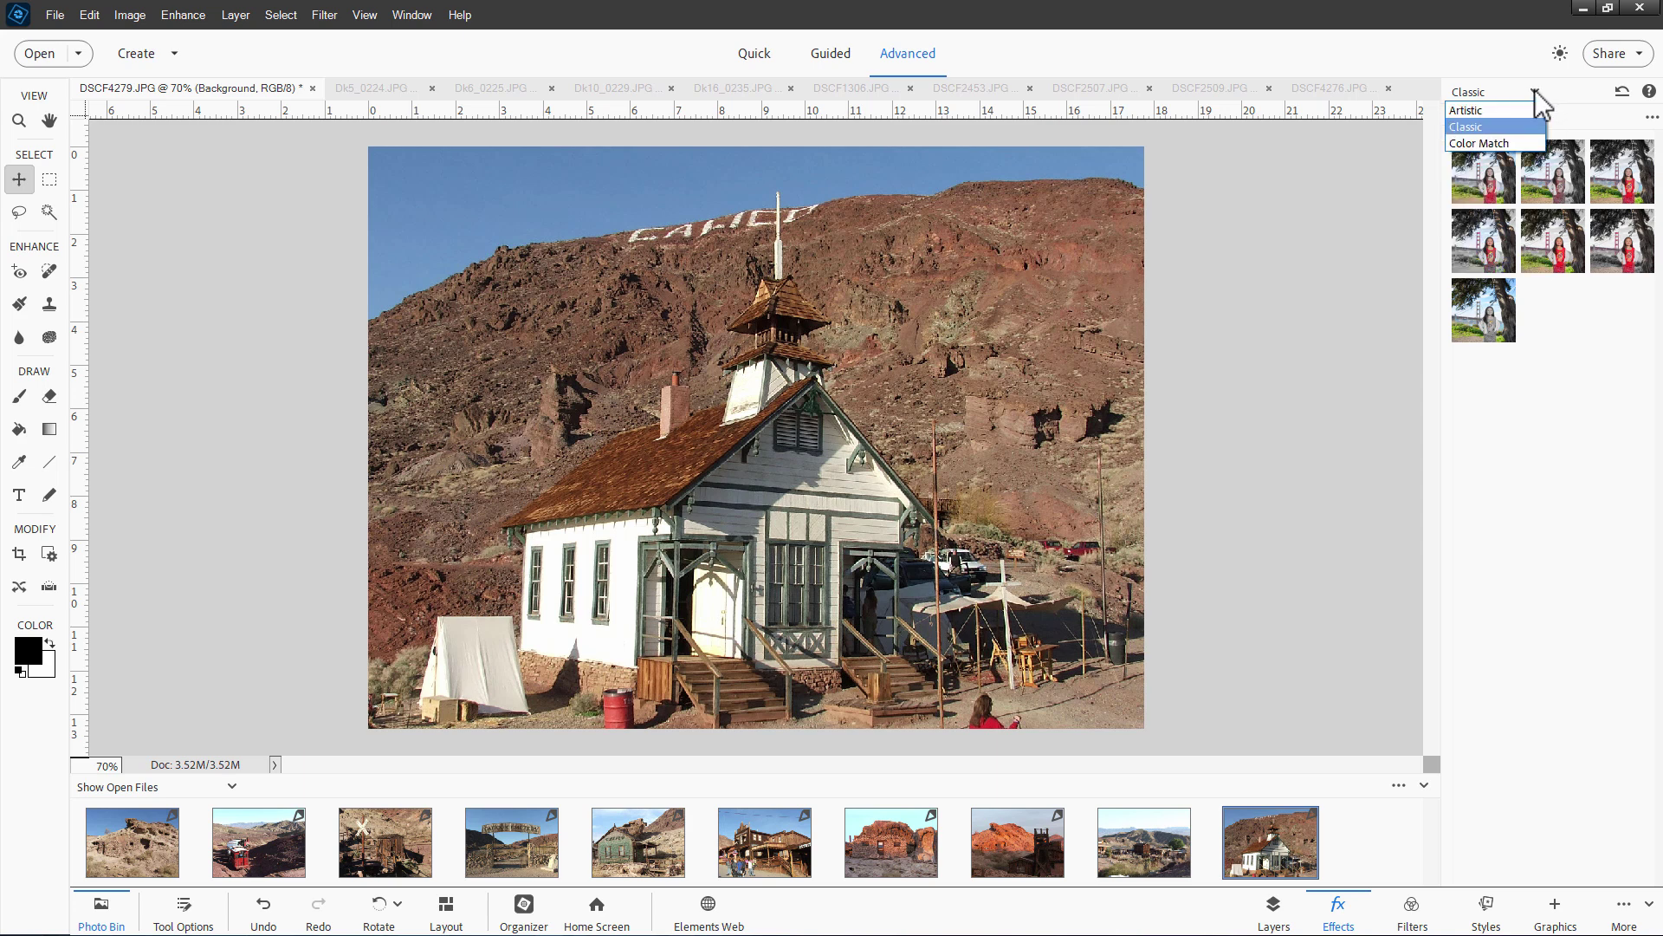
Switch effects to Color Match and try the first, black-and-white and Marigold samples
click(1479, 143)
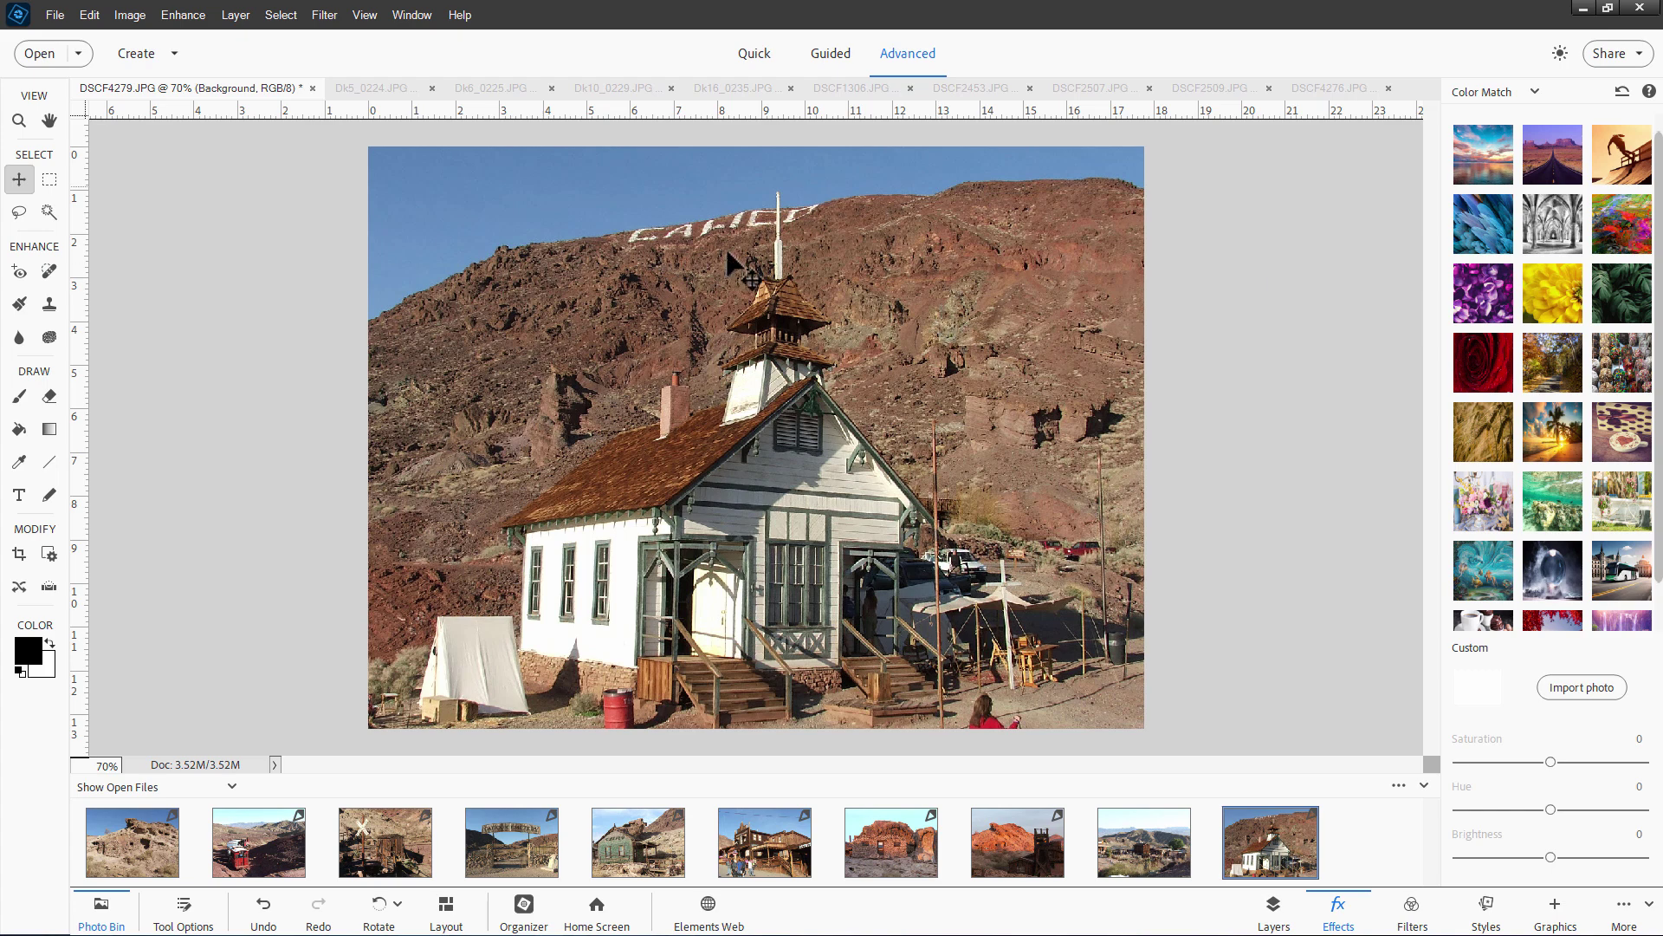
click(1503, 178)
click(1552, 240)
click(1557, 319)
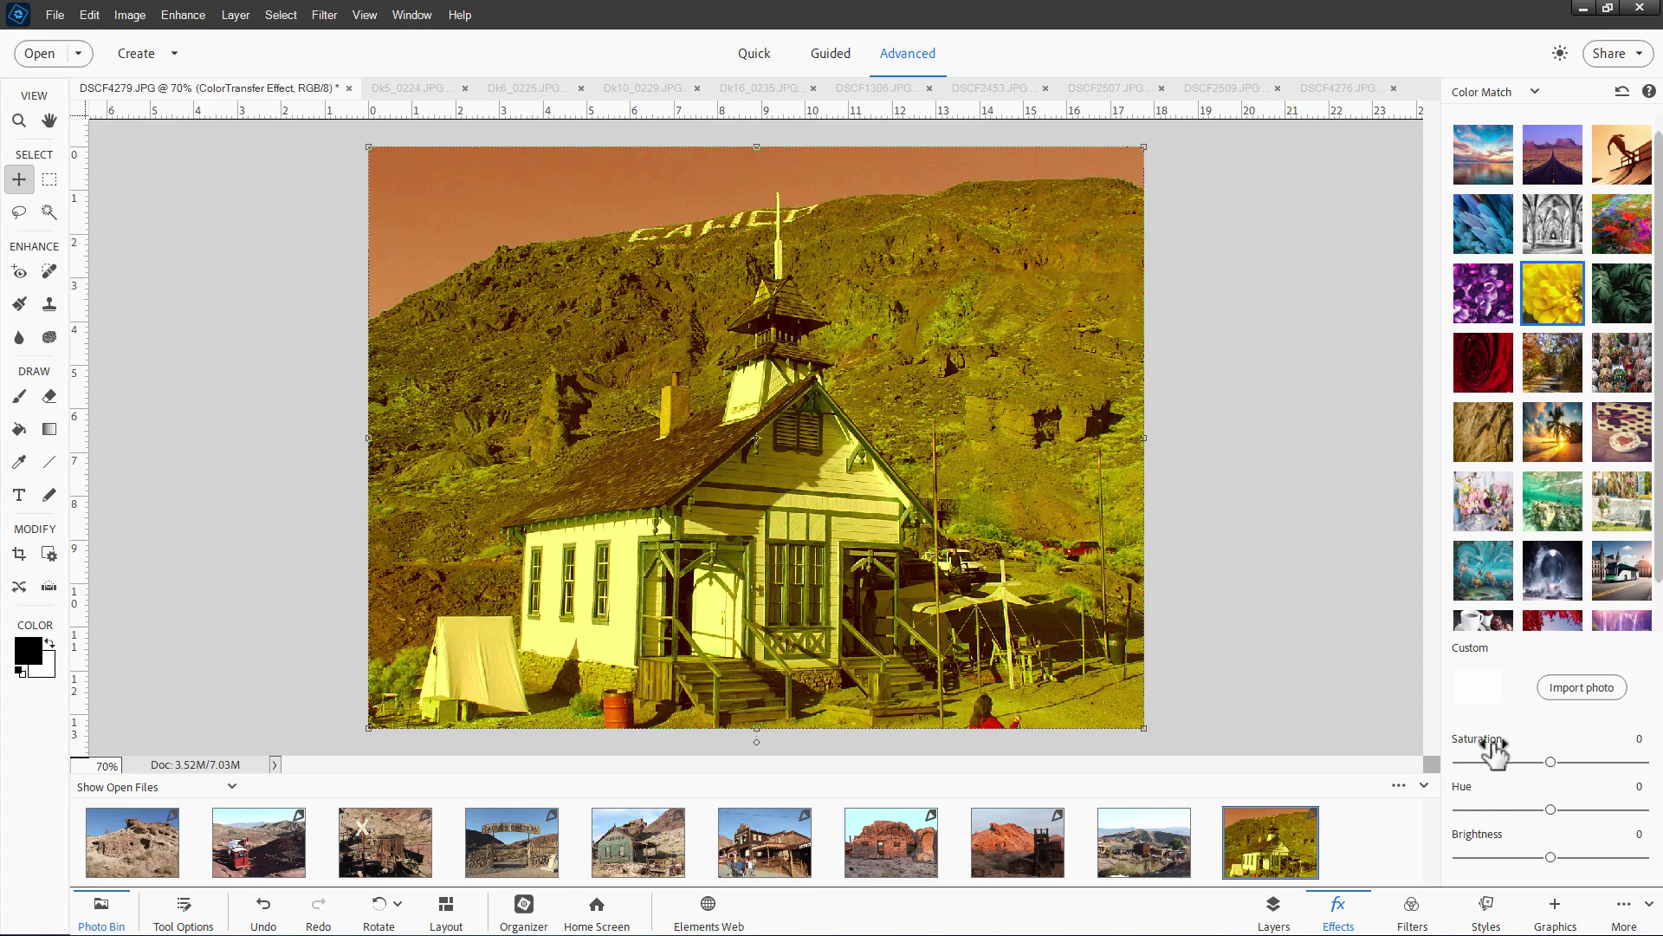
Adjust the match's saturation and hue toward red, then reset them to zero
drag(1551, 761, 1571, 807)
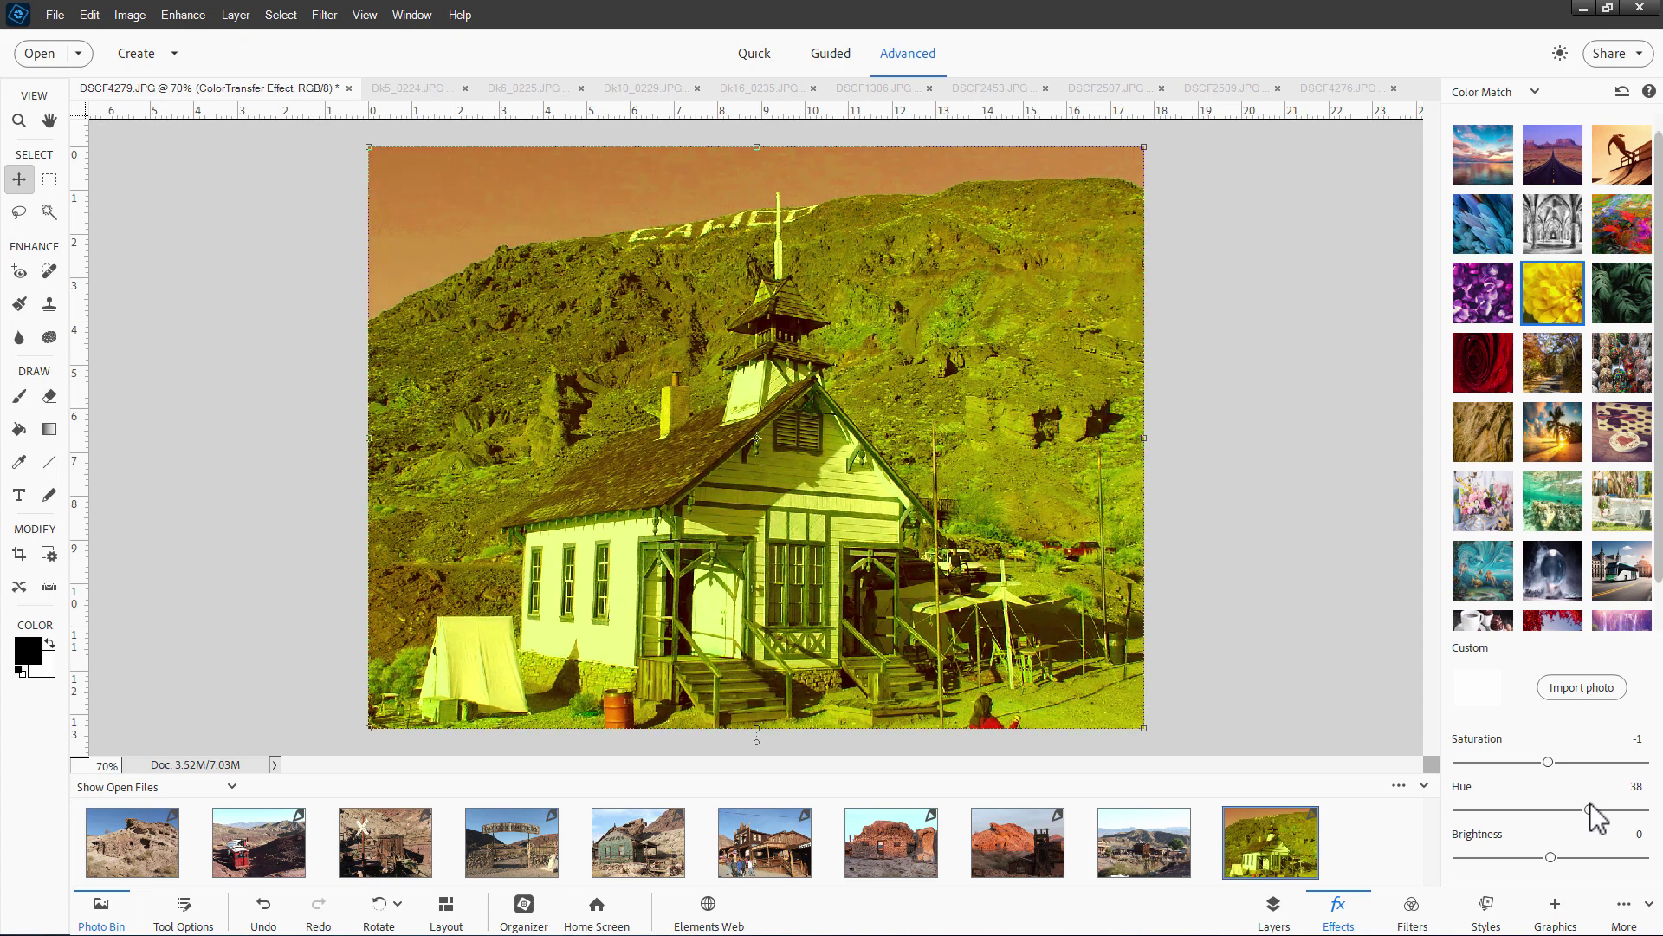
drag(1536, 808, 1562, 858)
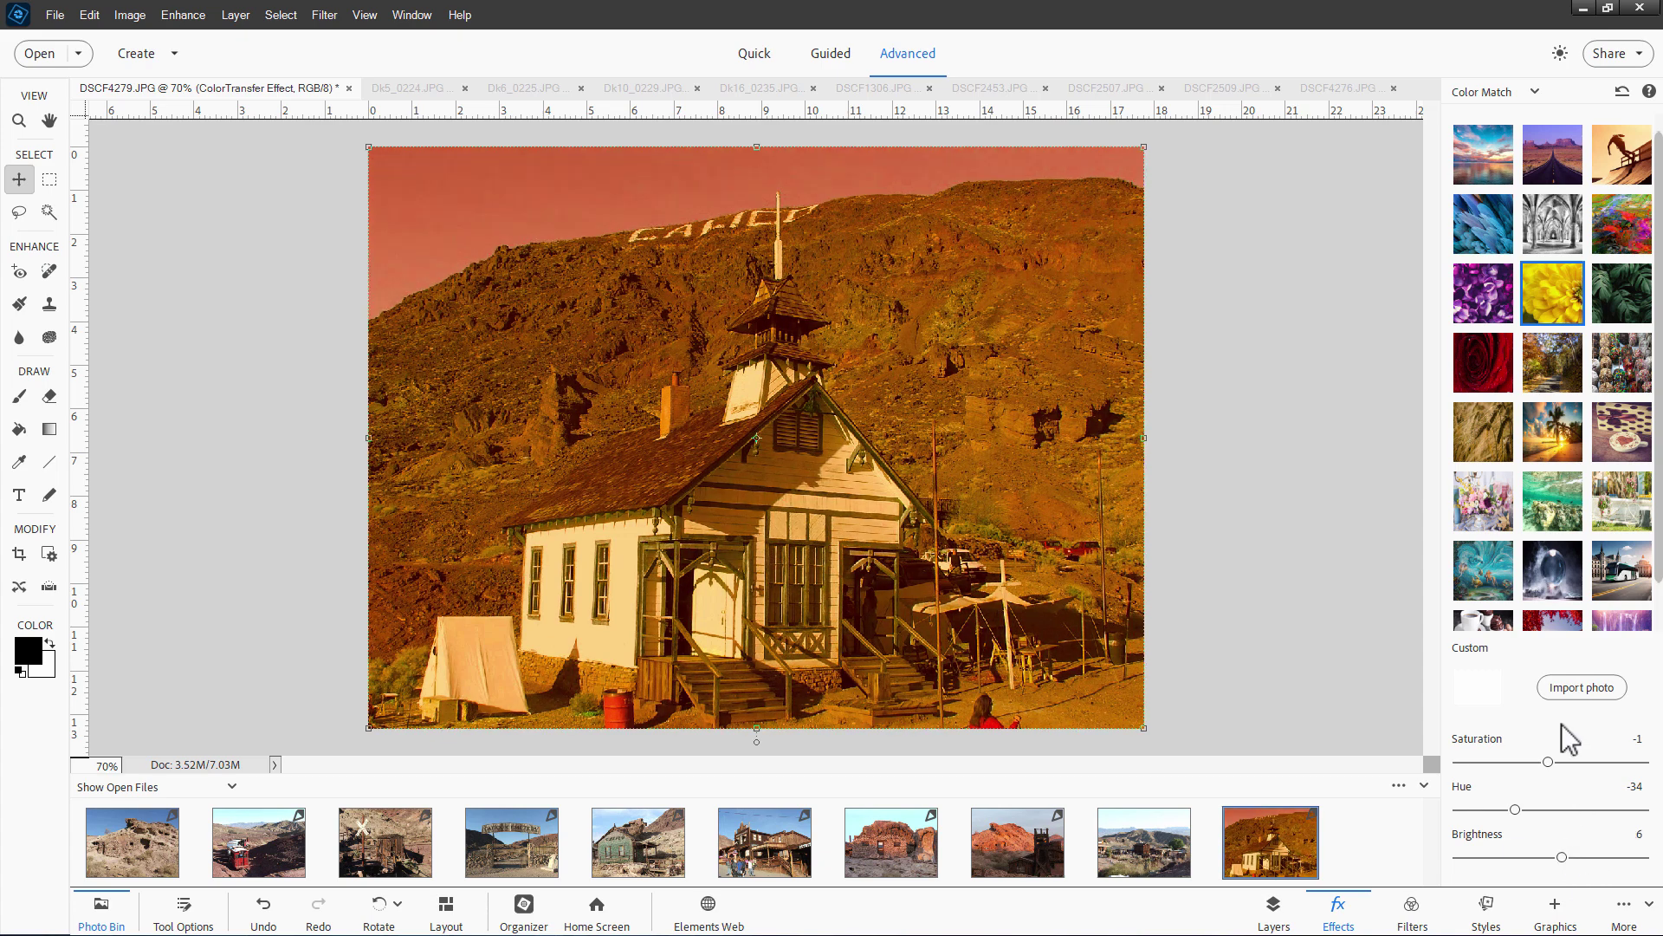
click(1640, 740)
click(1633, 784)
click(1462, 693)
Try the palm sunset and coffee cup samples, then restore the photo's original colours
click(1529, 442)
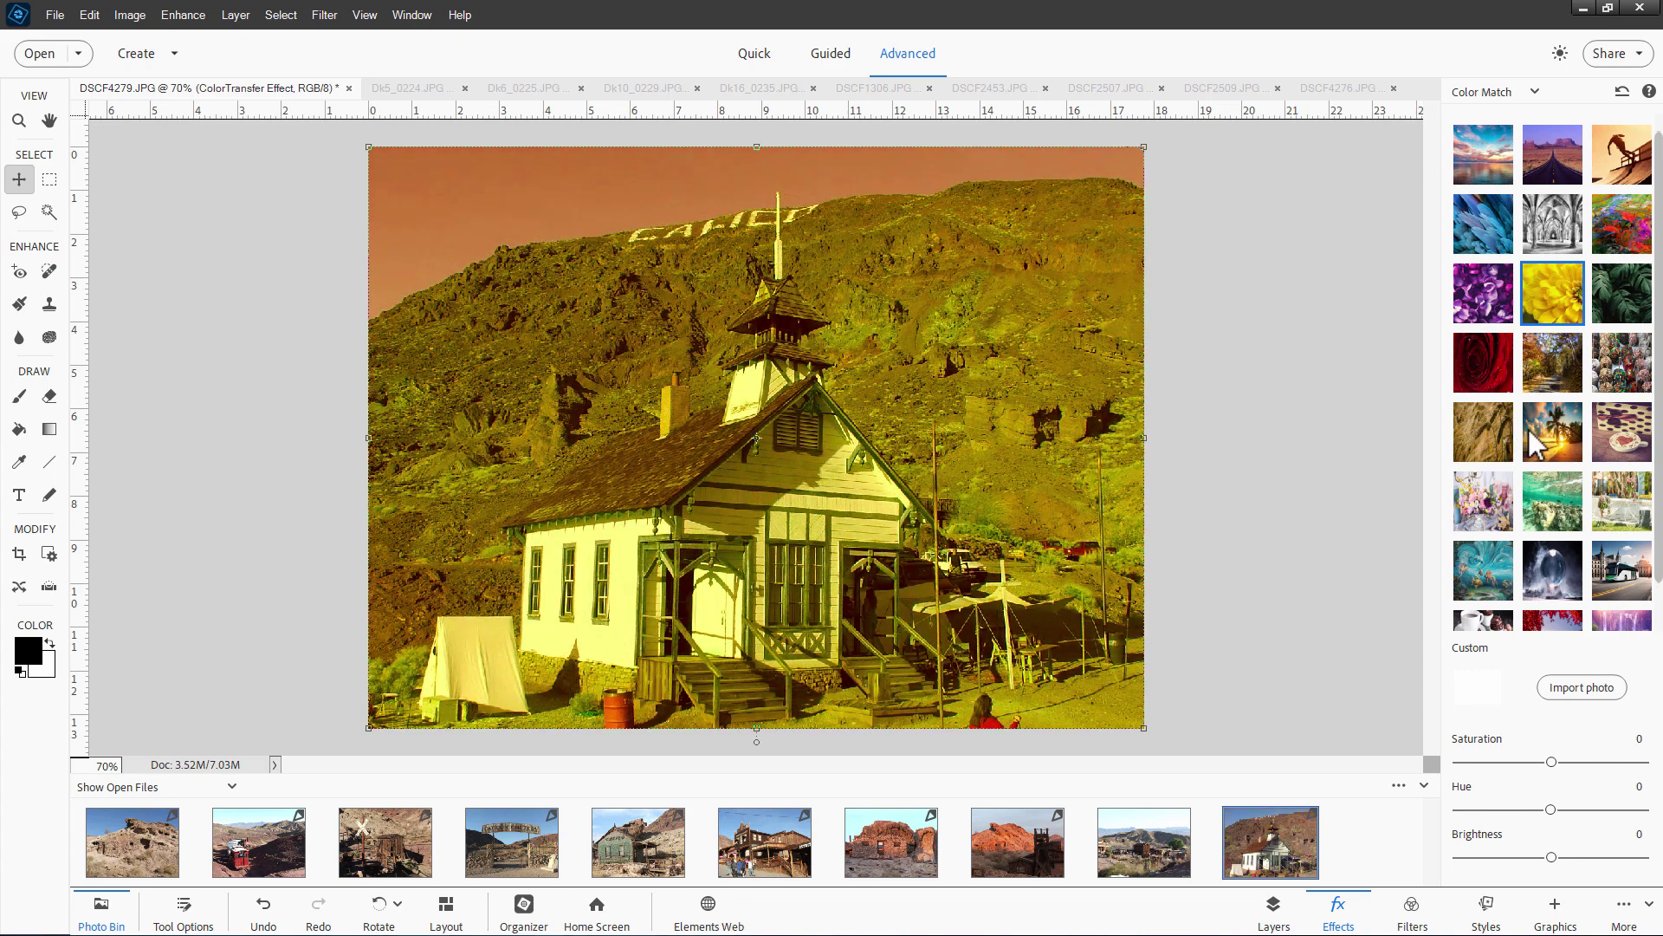
click(1633, 446)
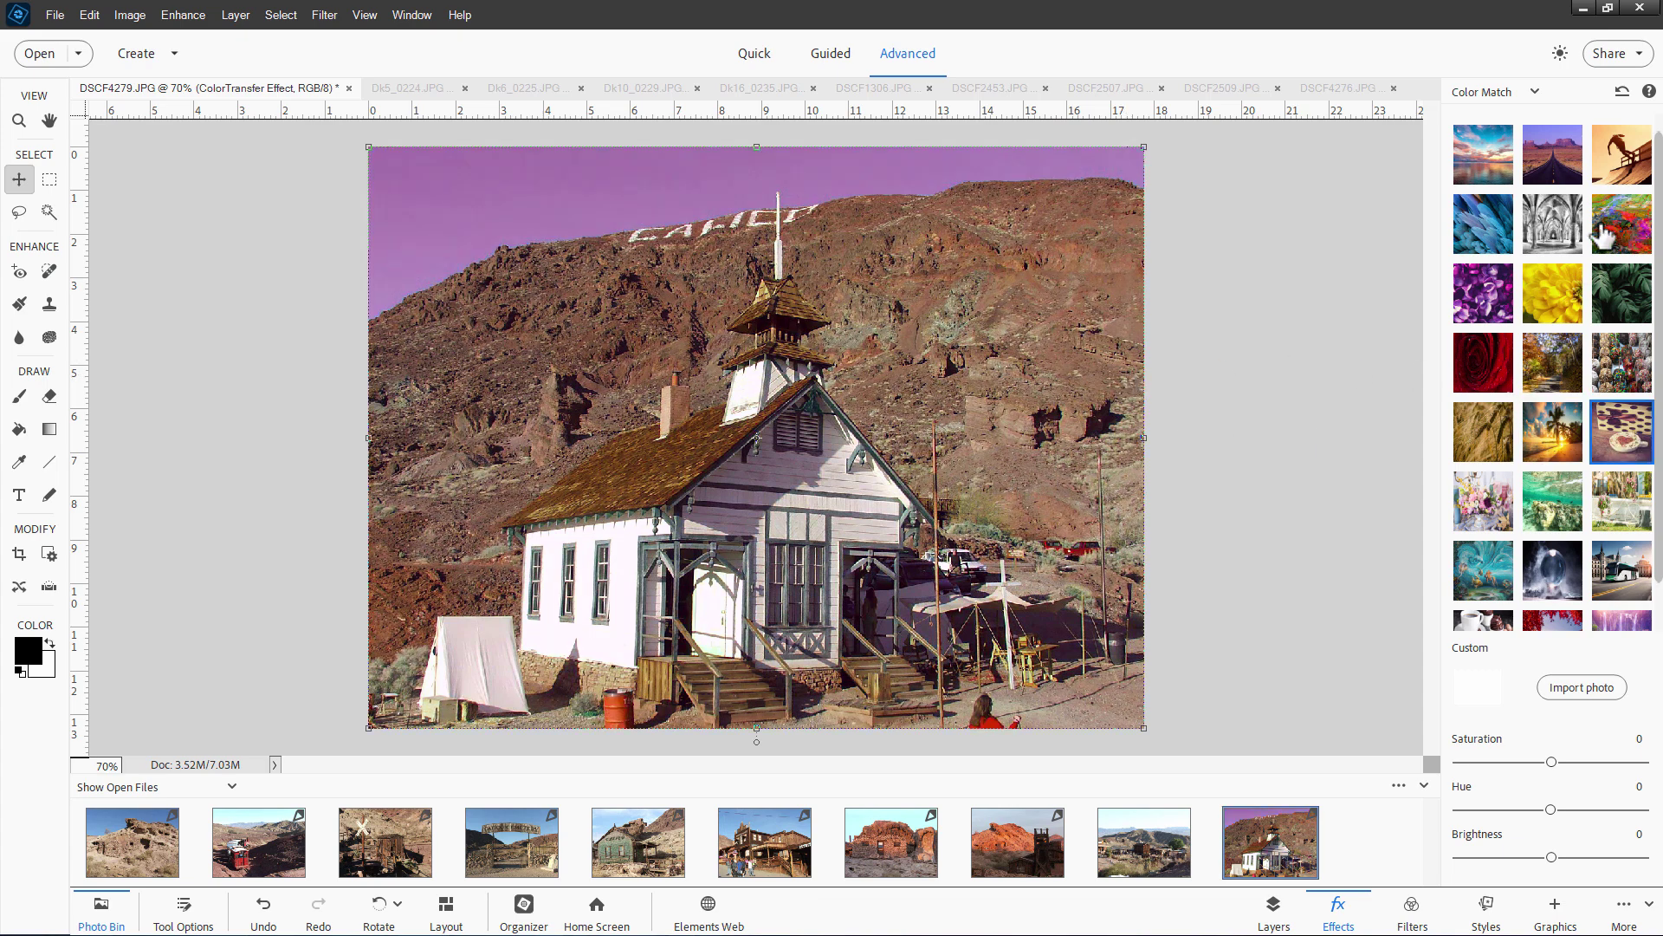
click(1621, 92)
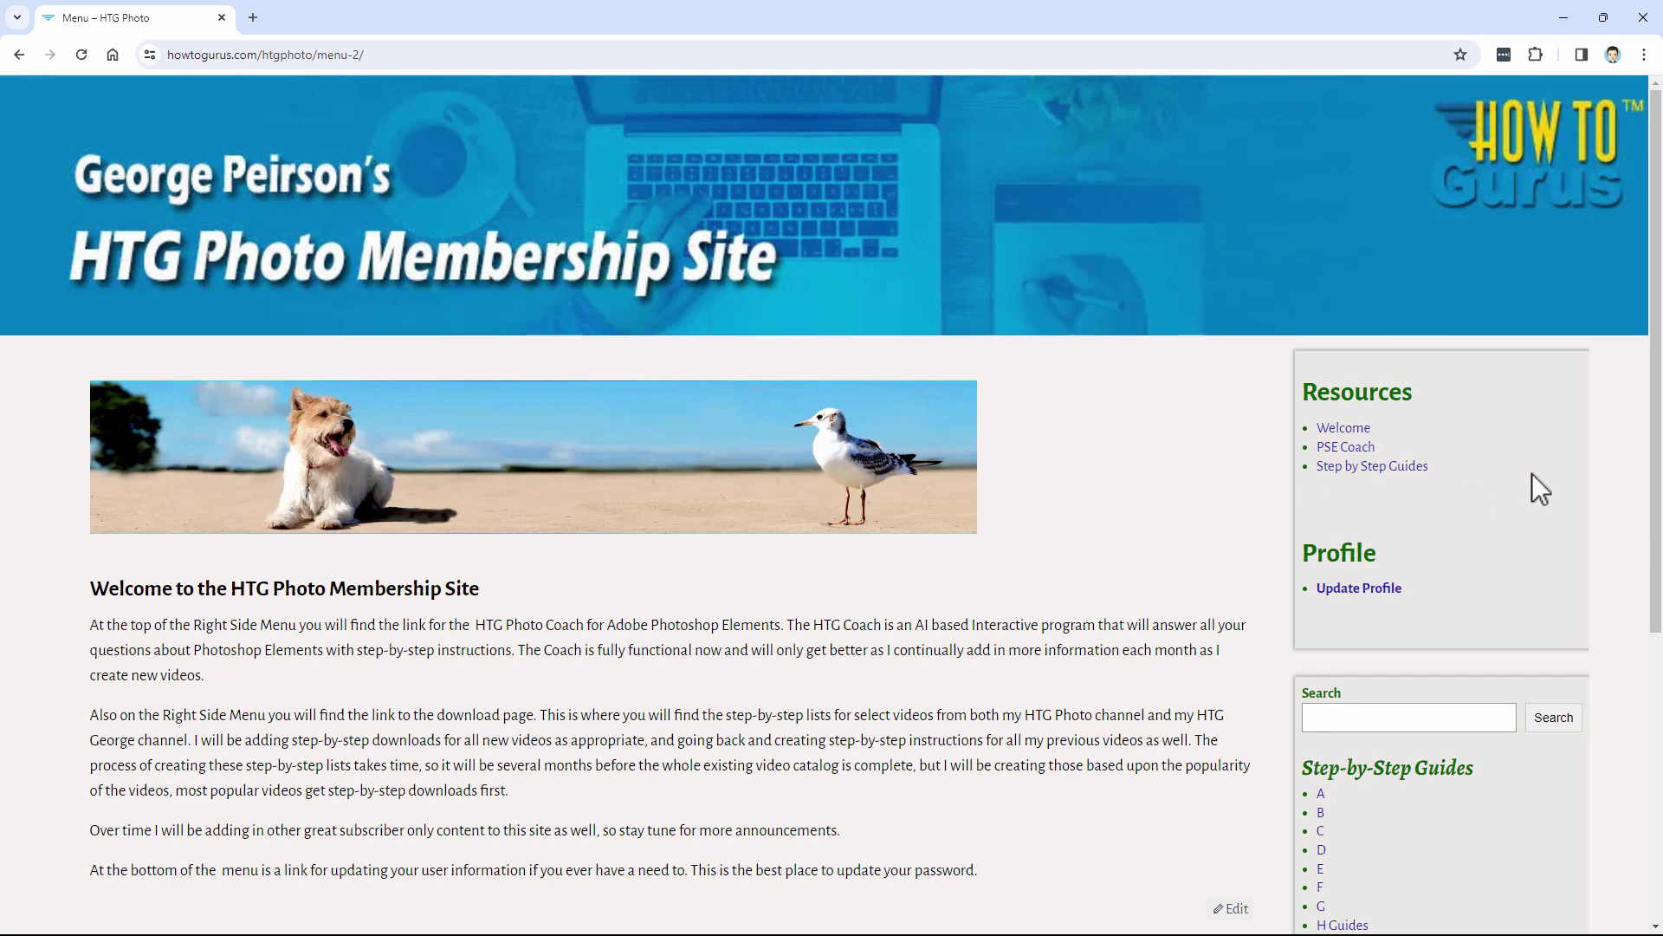
Scroll the membership menu and open the PSE Coach page under Resources
scroll(1531, 473, down, 5)
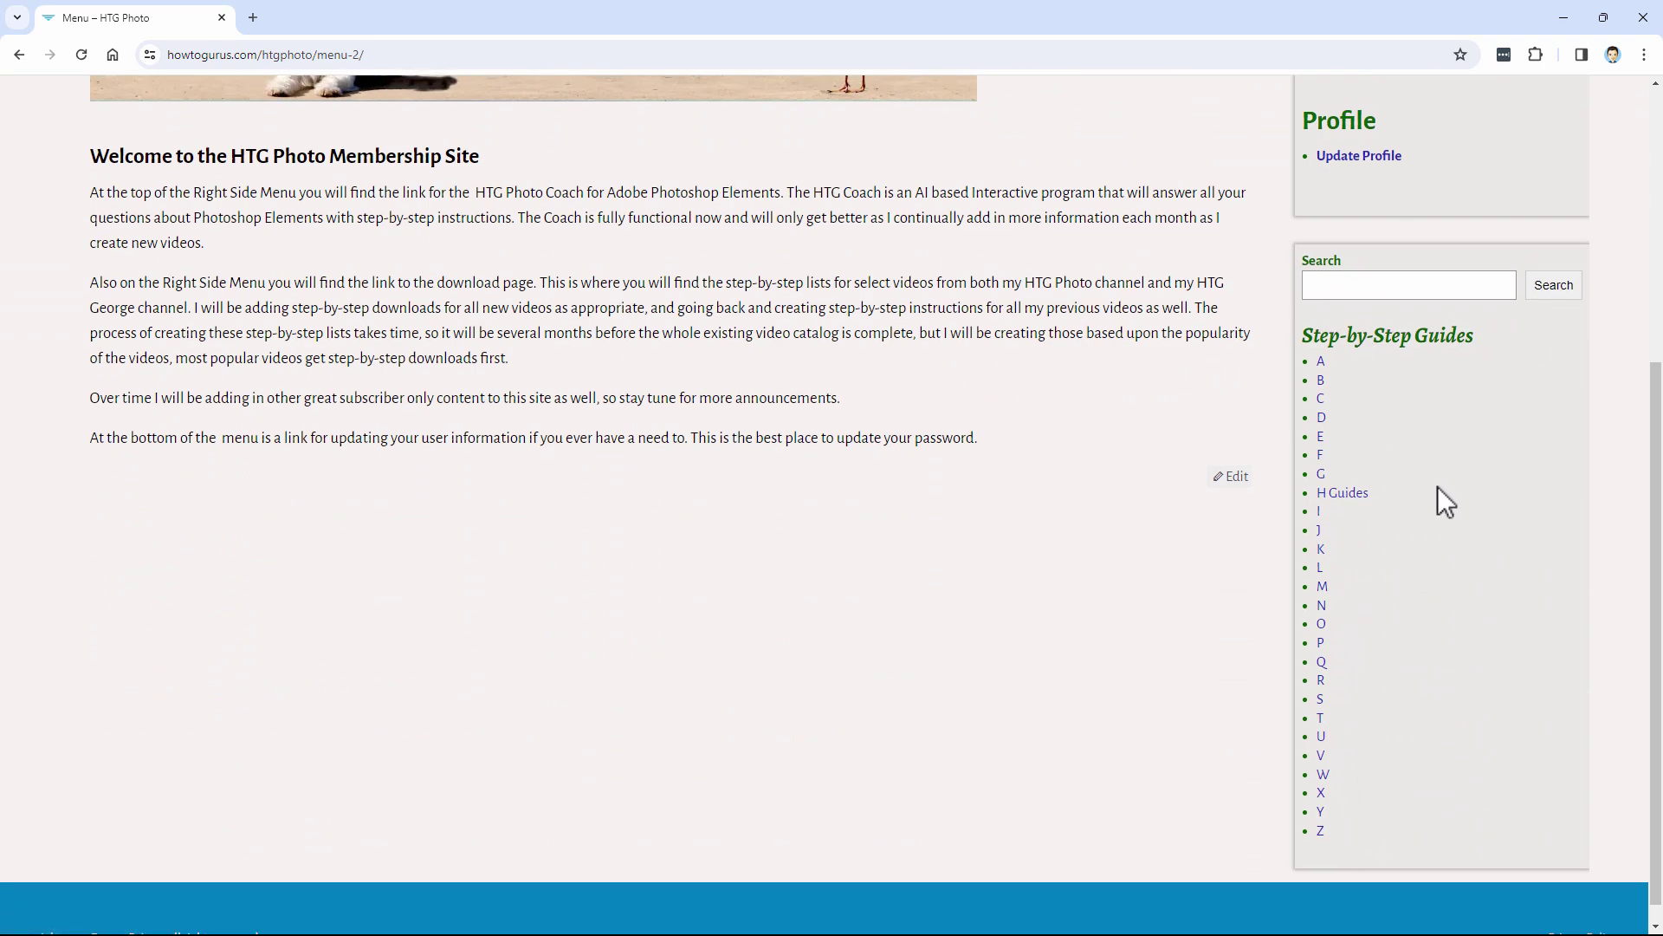
scroll(1447, 502, up, 5)
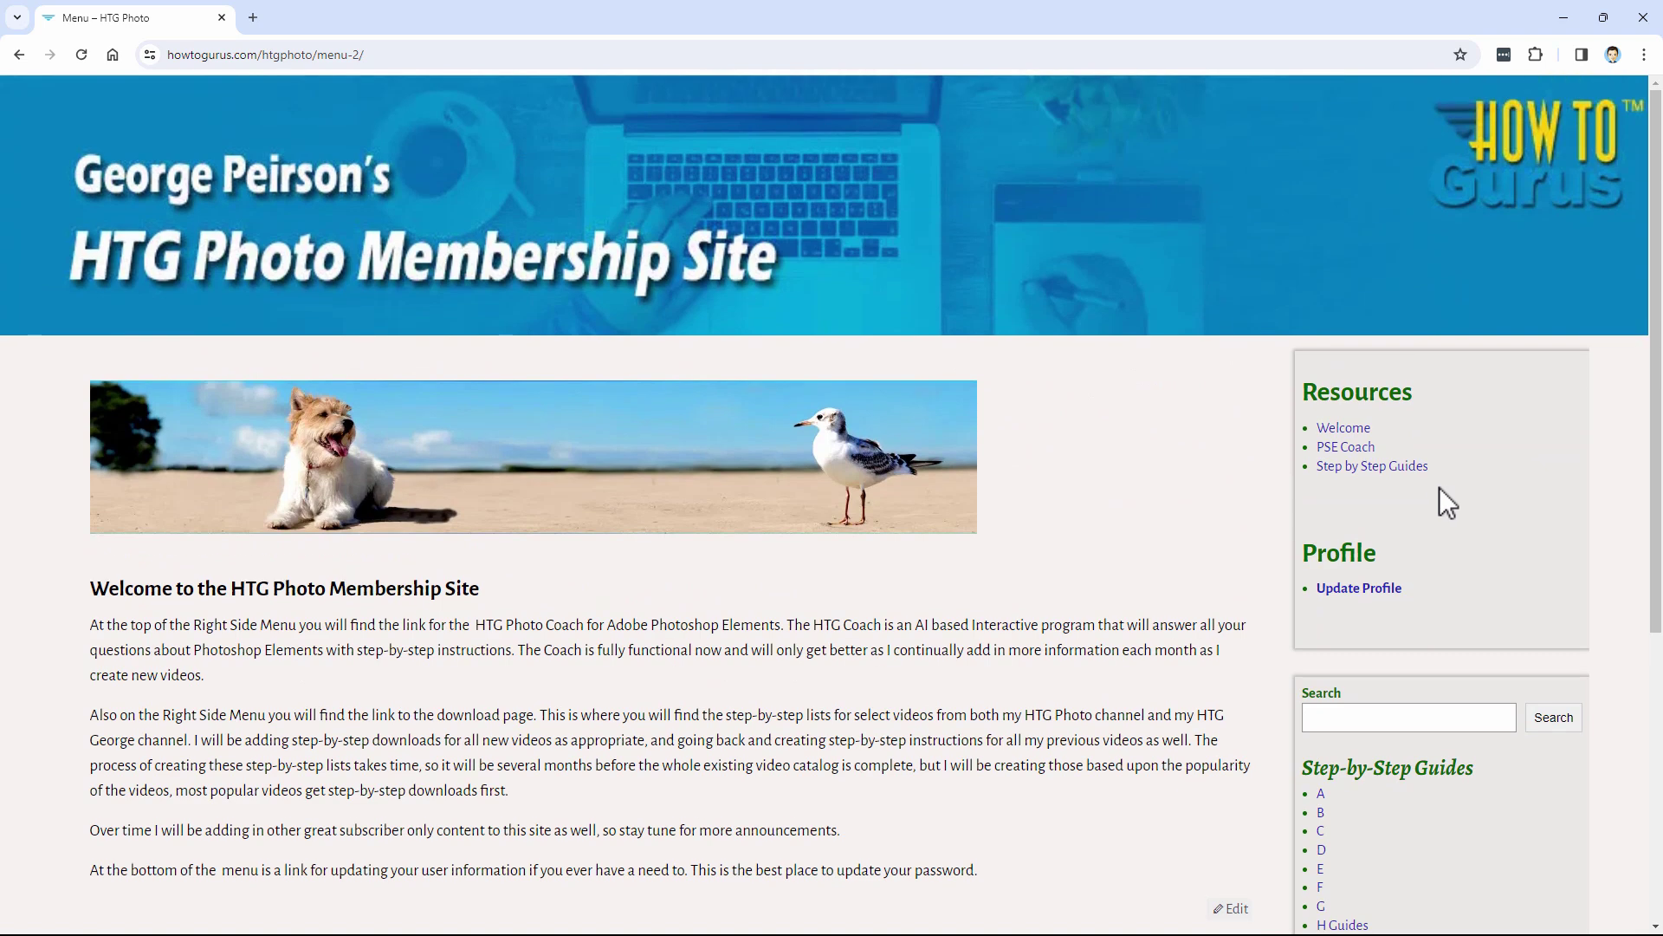
click(1345, 447)
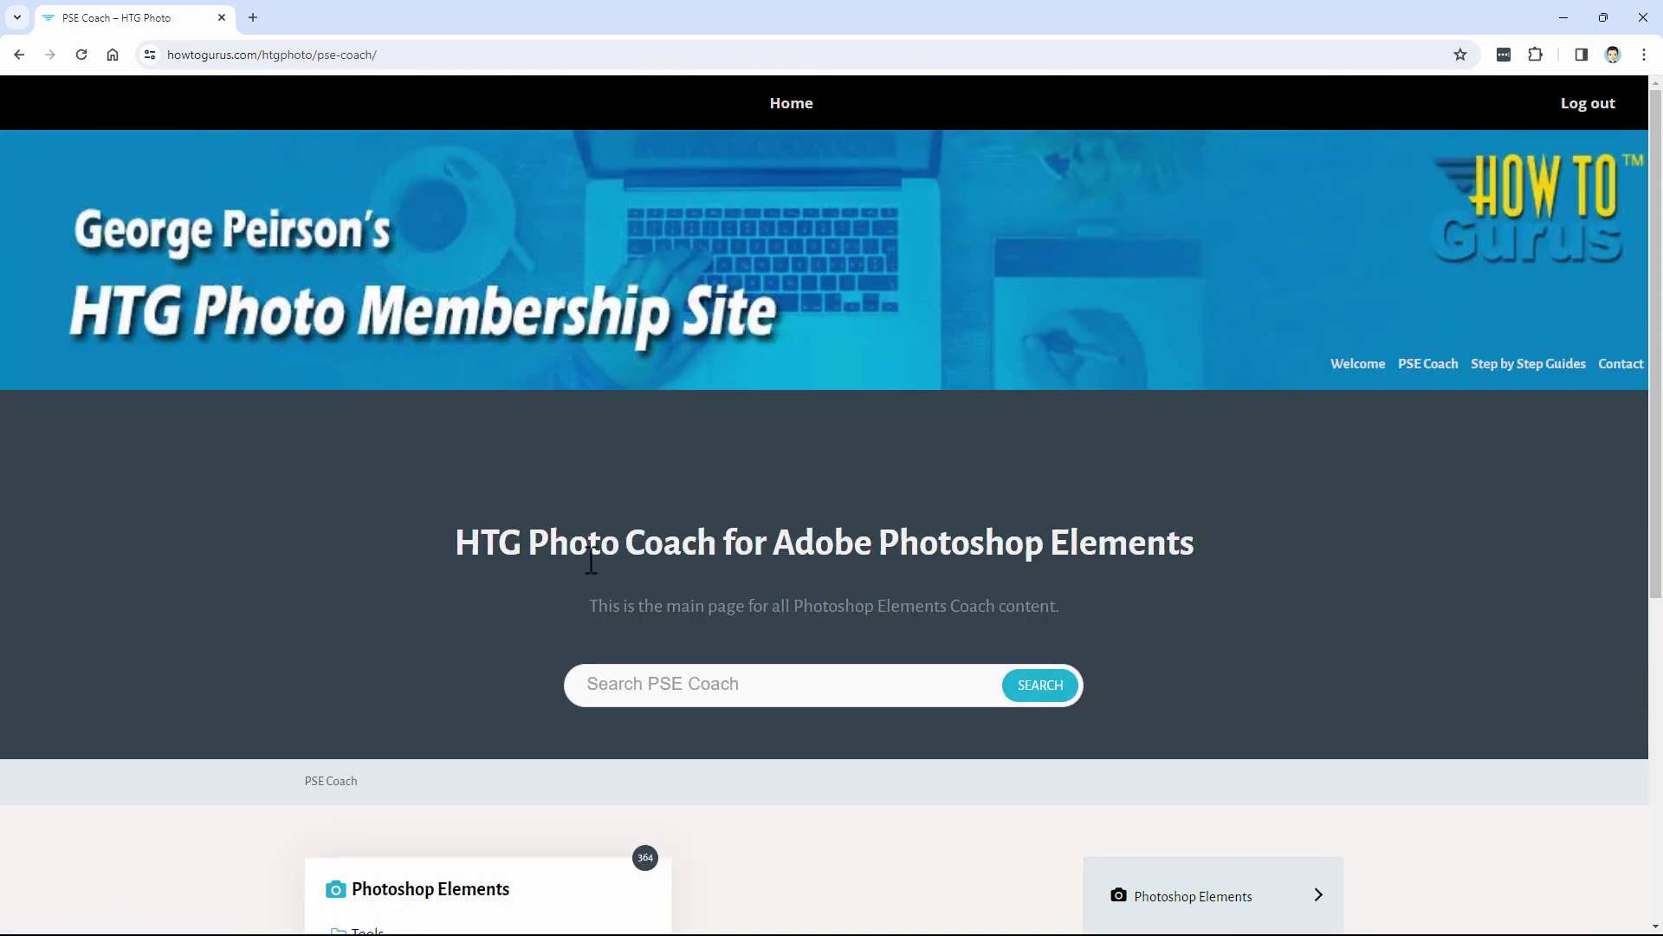
scroll(1251, 502, down, 4)
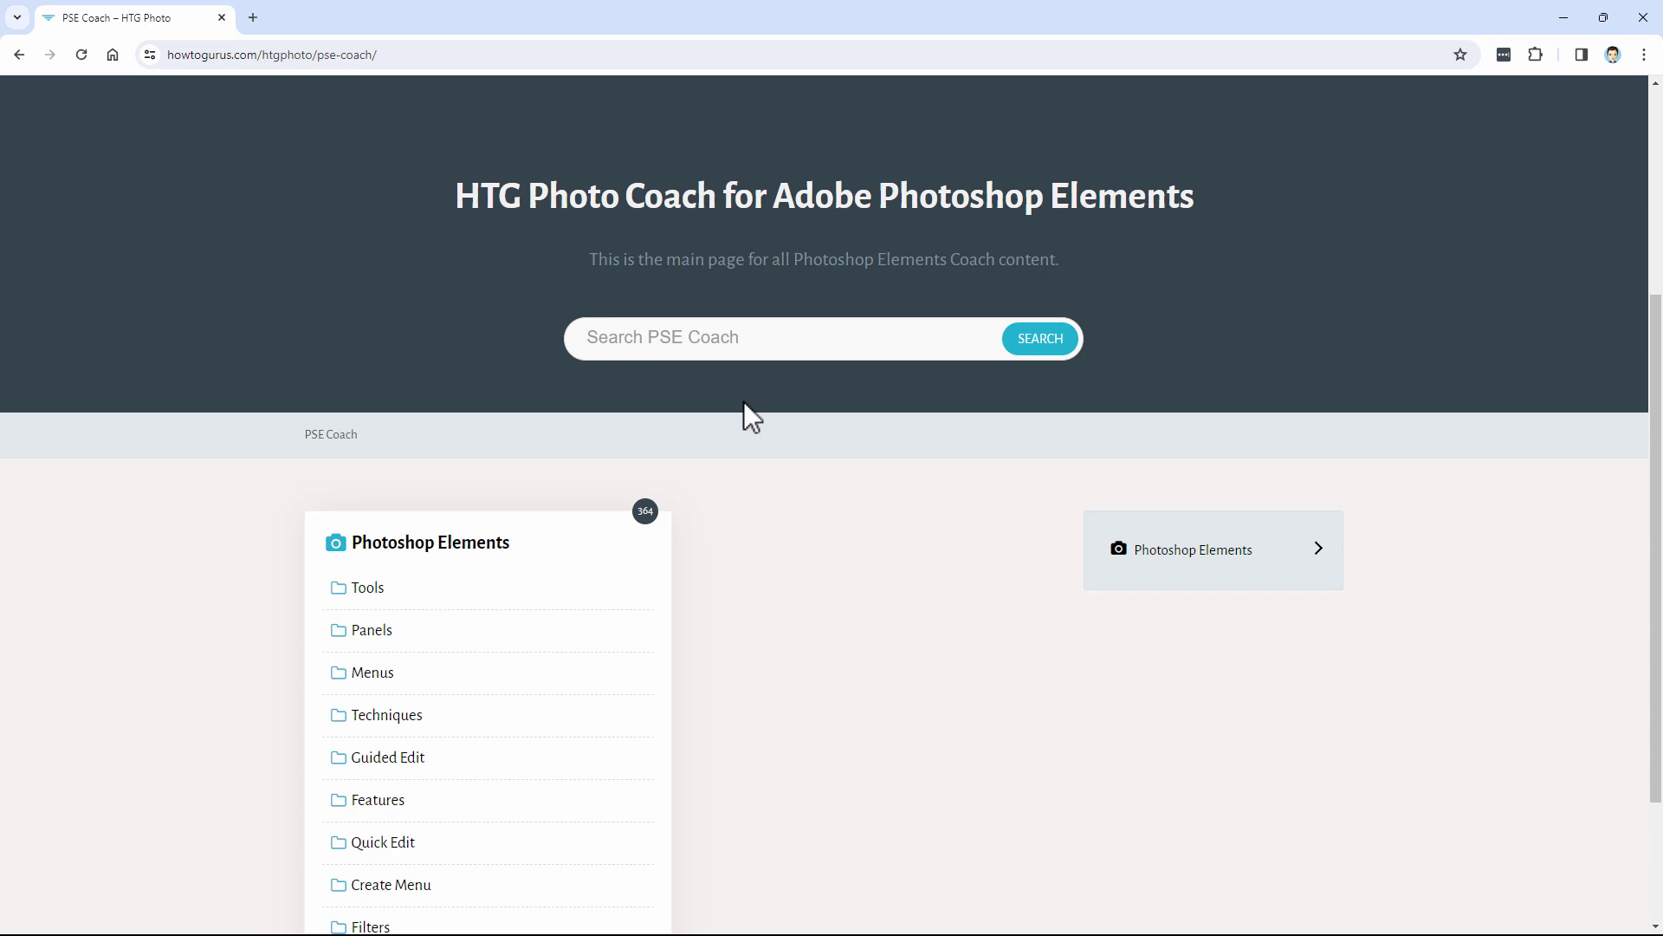
Search PSE Coach for 'color' and read the Create Color Match article
click(793, 337)
text(color)
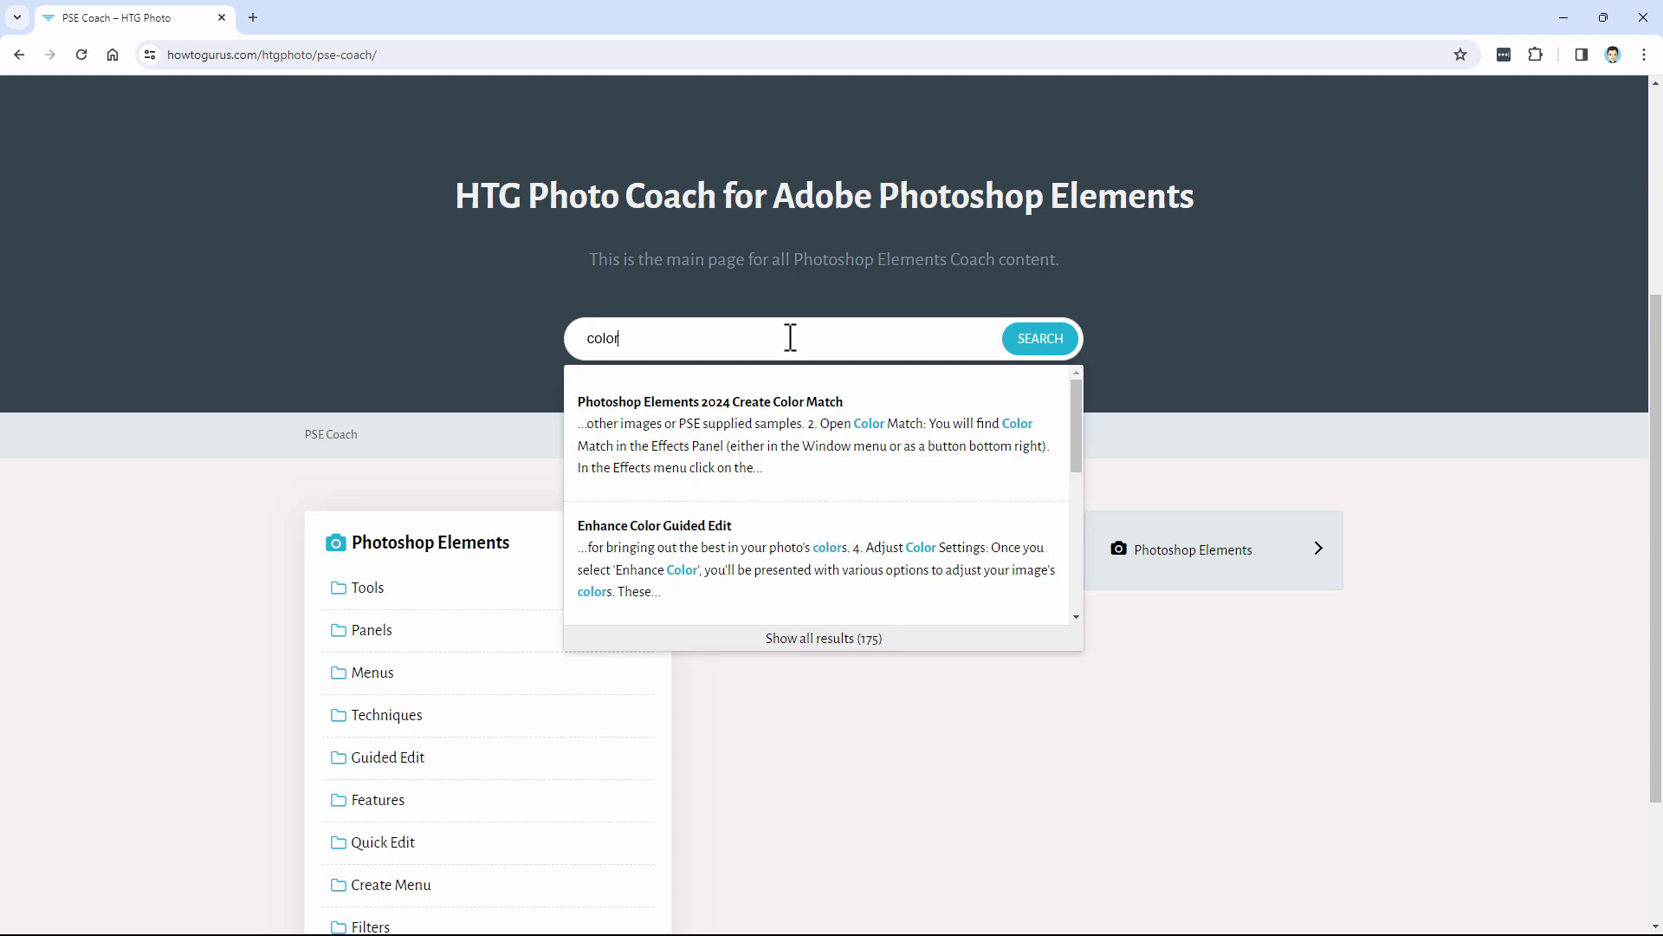
click(752, 401)
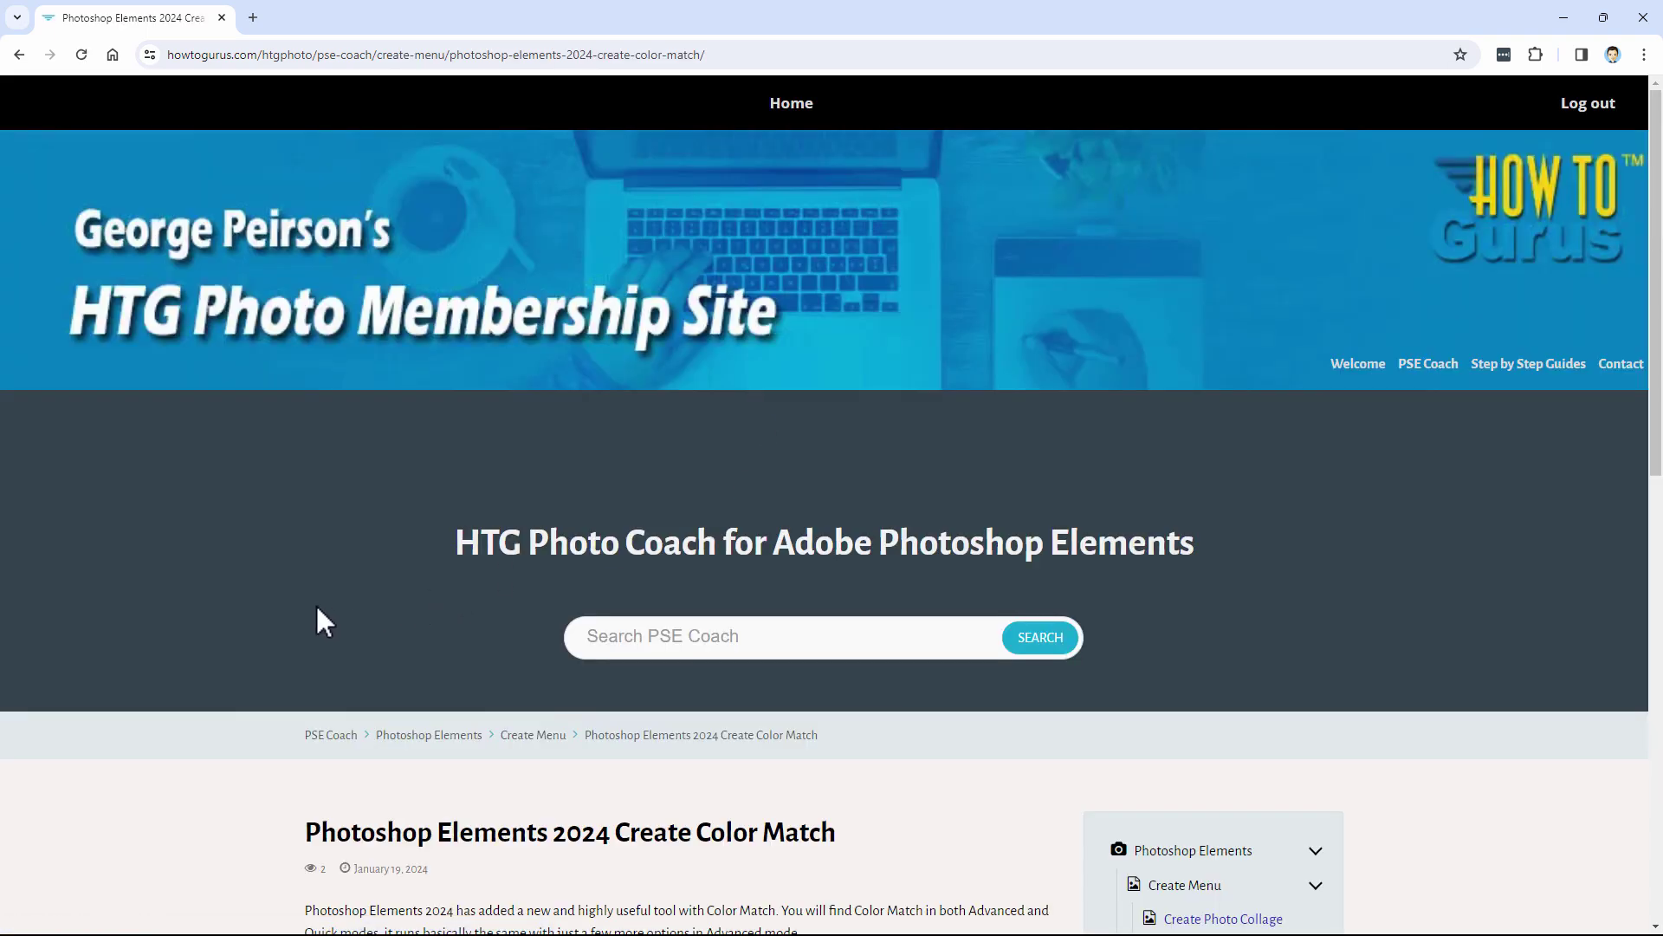
scroll(316, 607, down, 9)
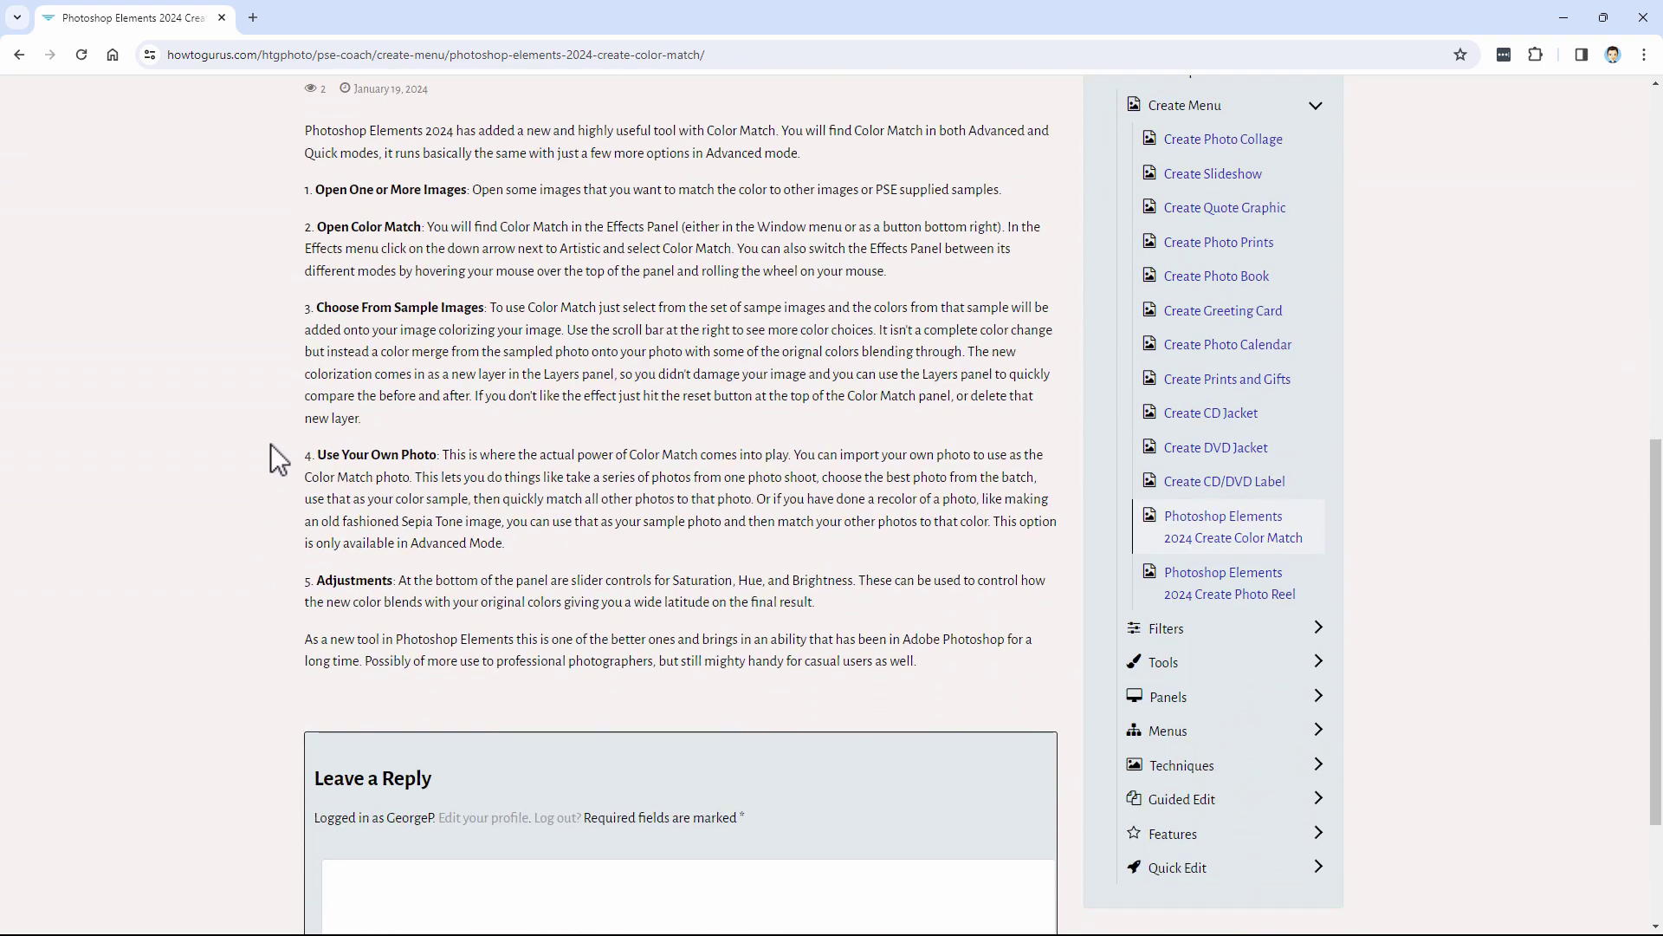
scroll(290, 485, down, 2)
scroll(290, 486, up, 3)
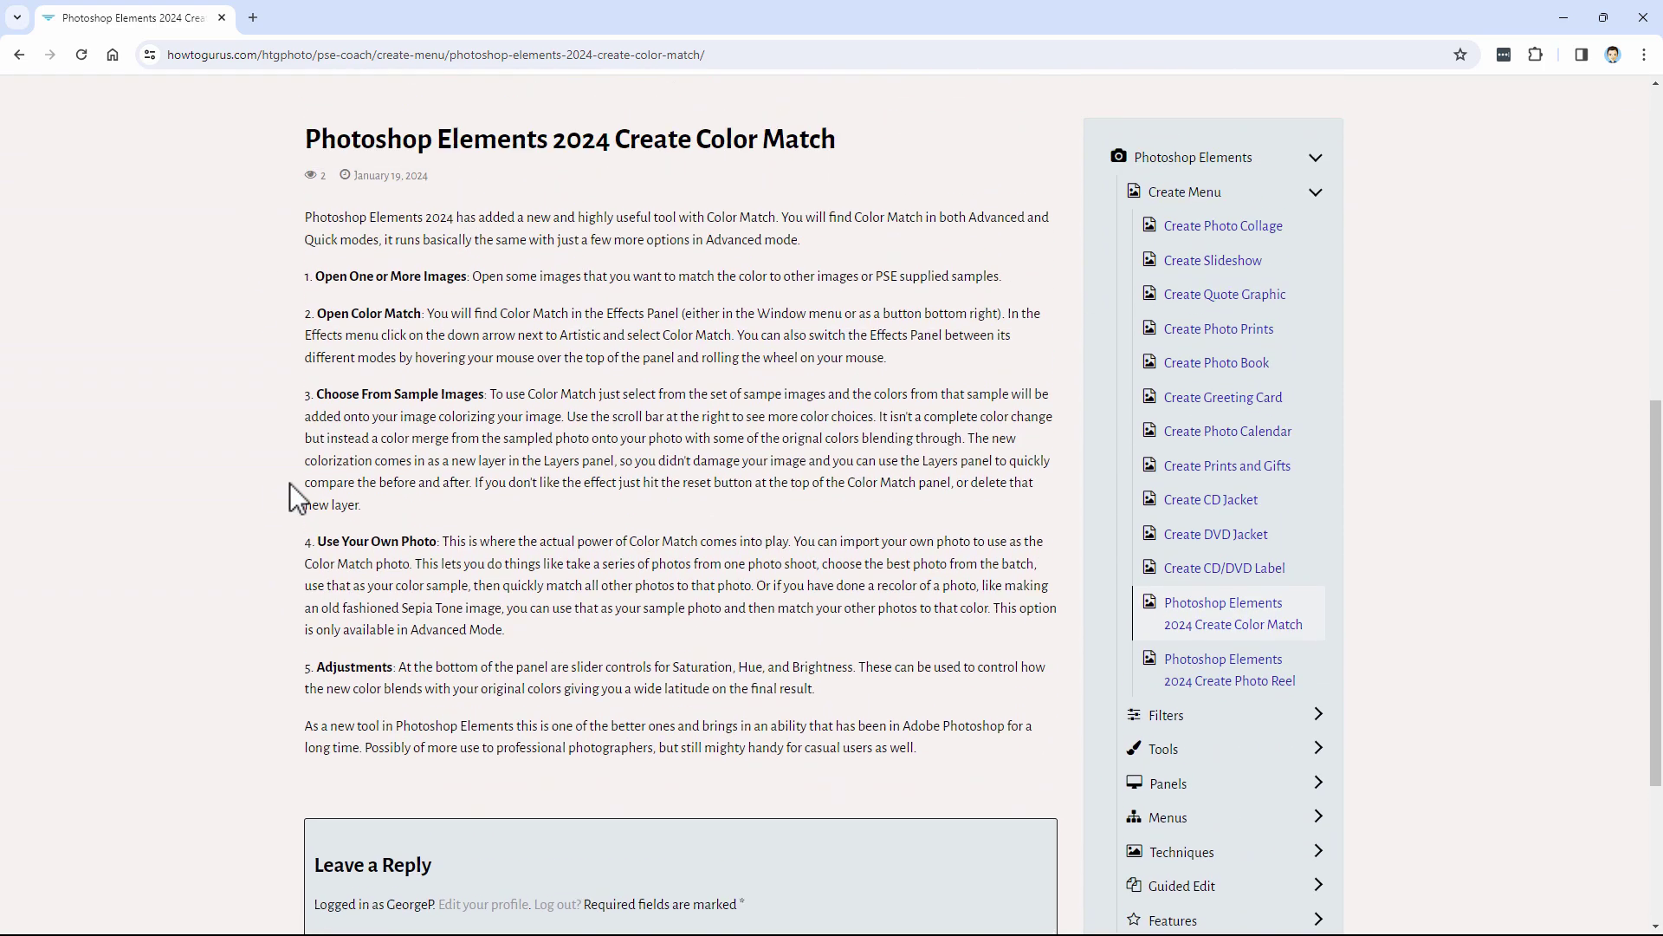
scroll(291, 487, up, 8)
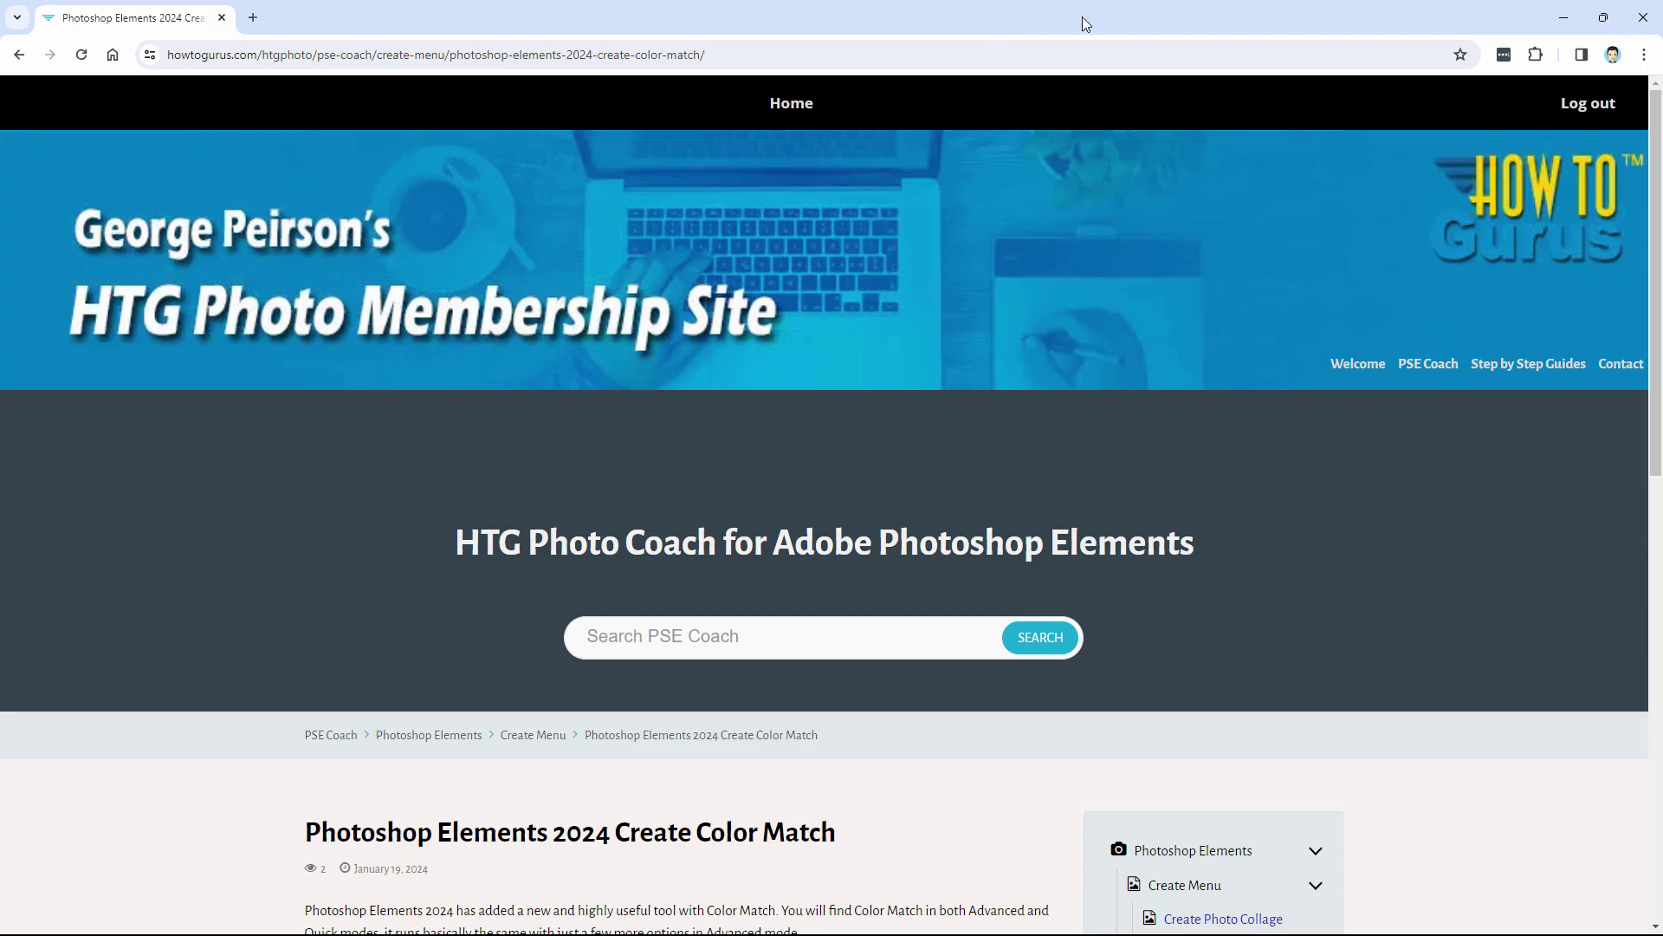
Back in Photoshop Elements, duplicate the church photo's Background layer as Background copy
click(1643, 18)
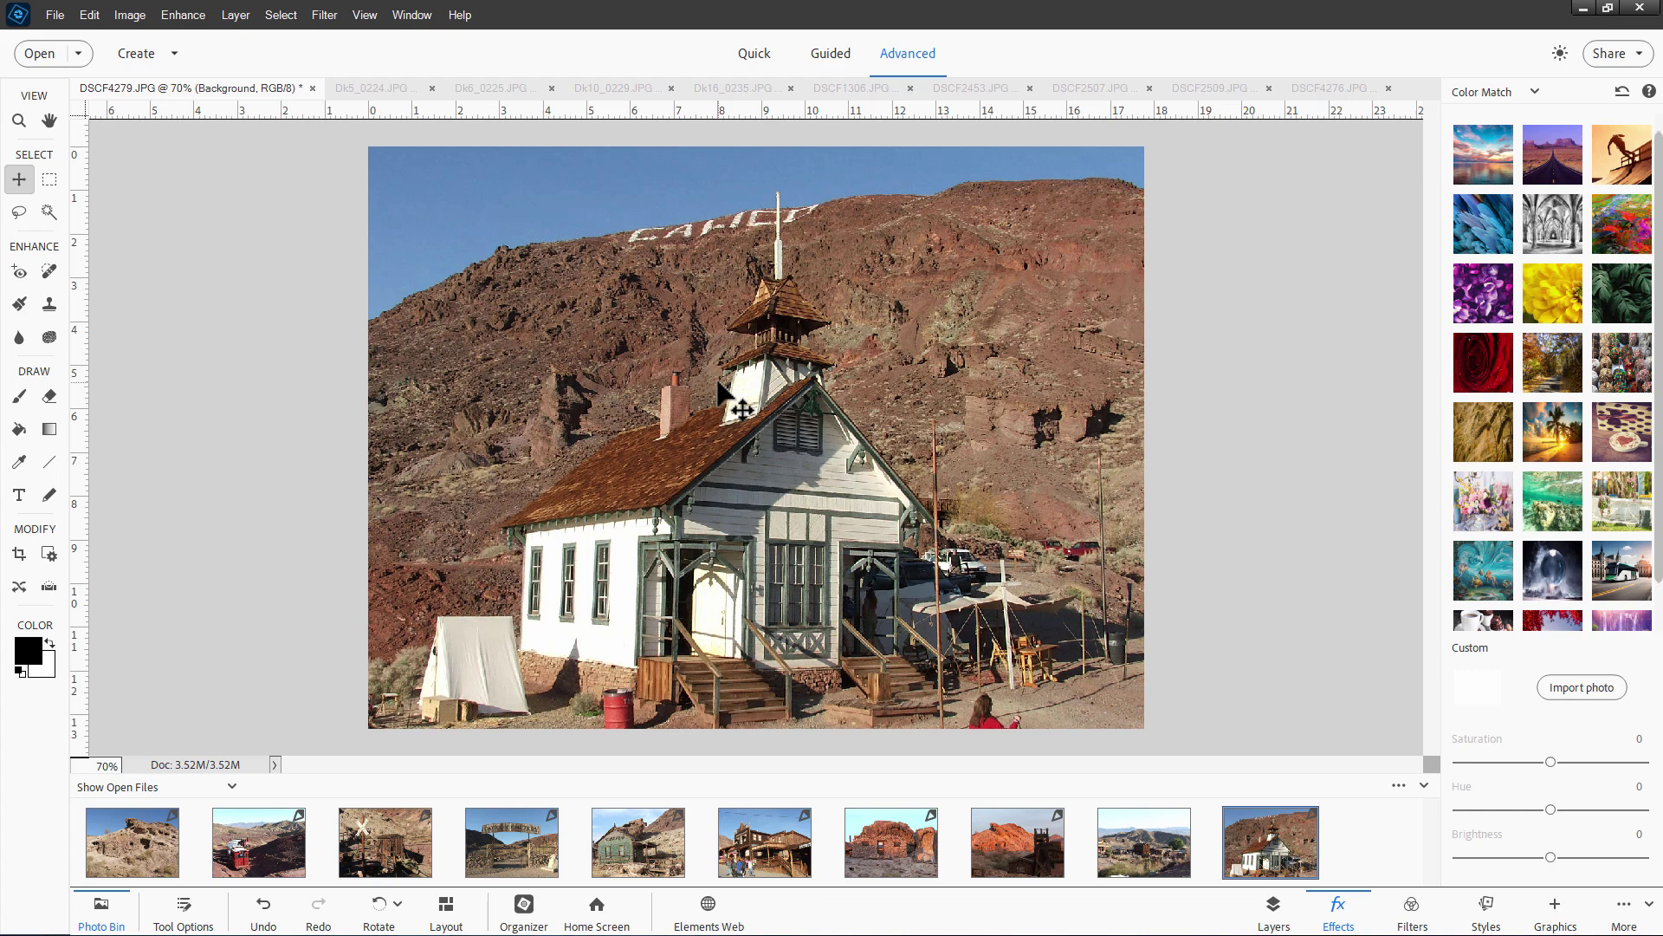
click(1274, 922)
right_click(1559, 157)
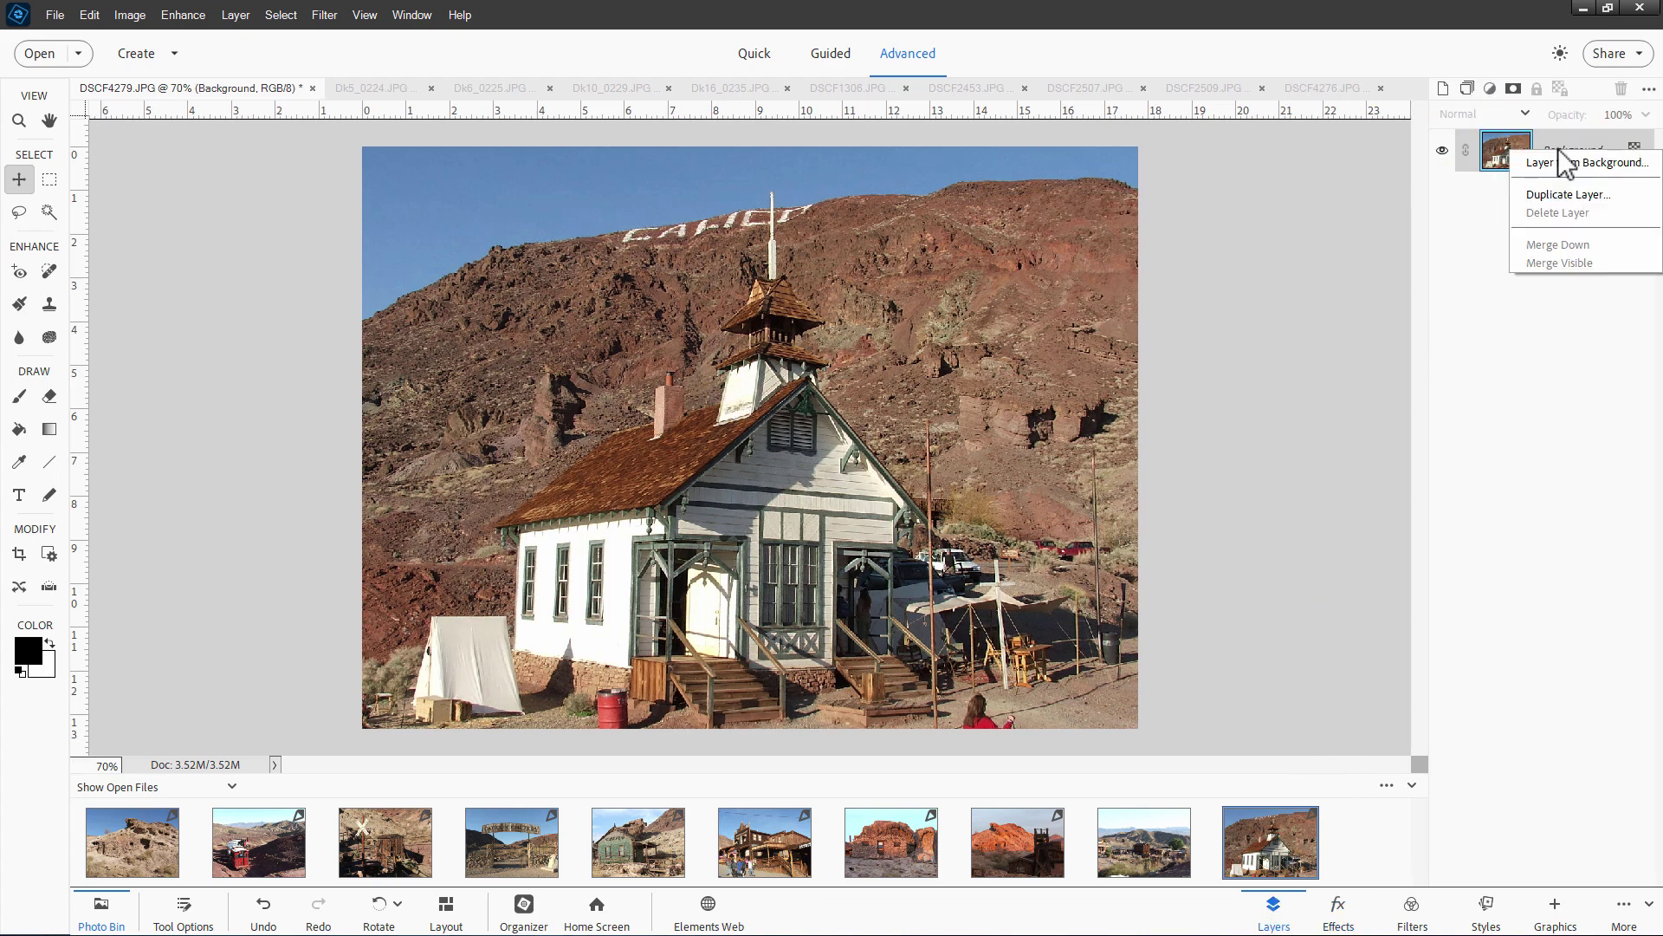
click(1568, 194)
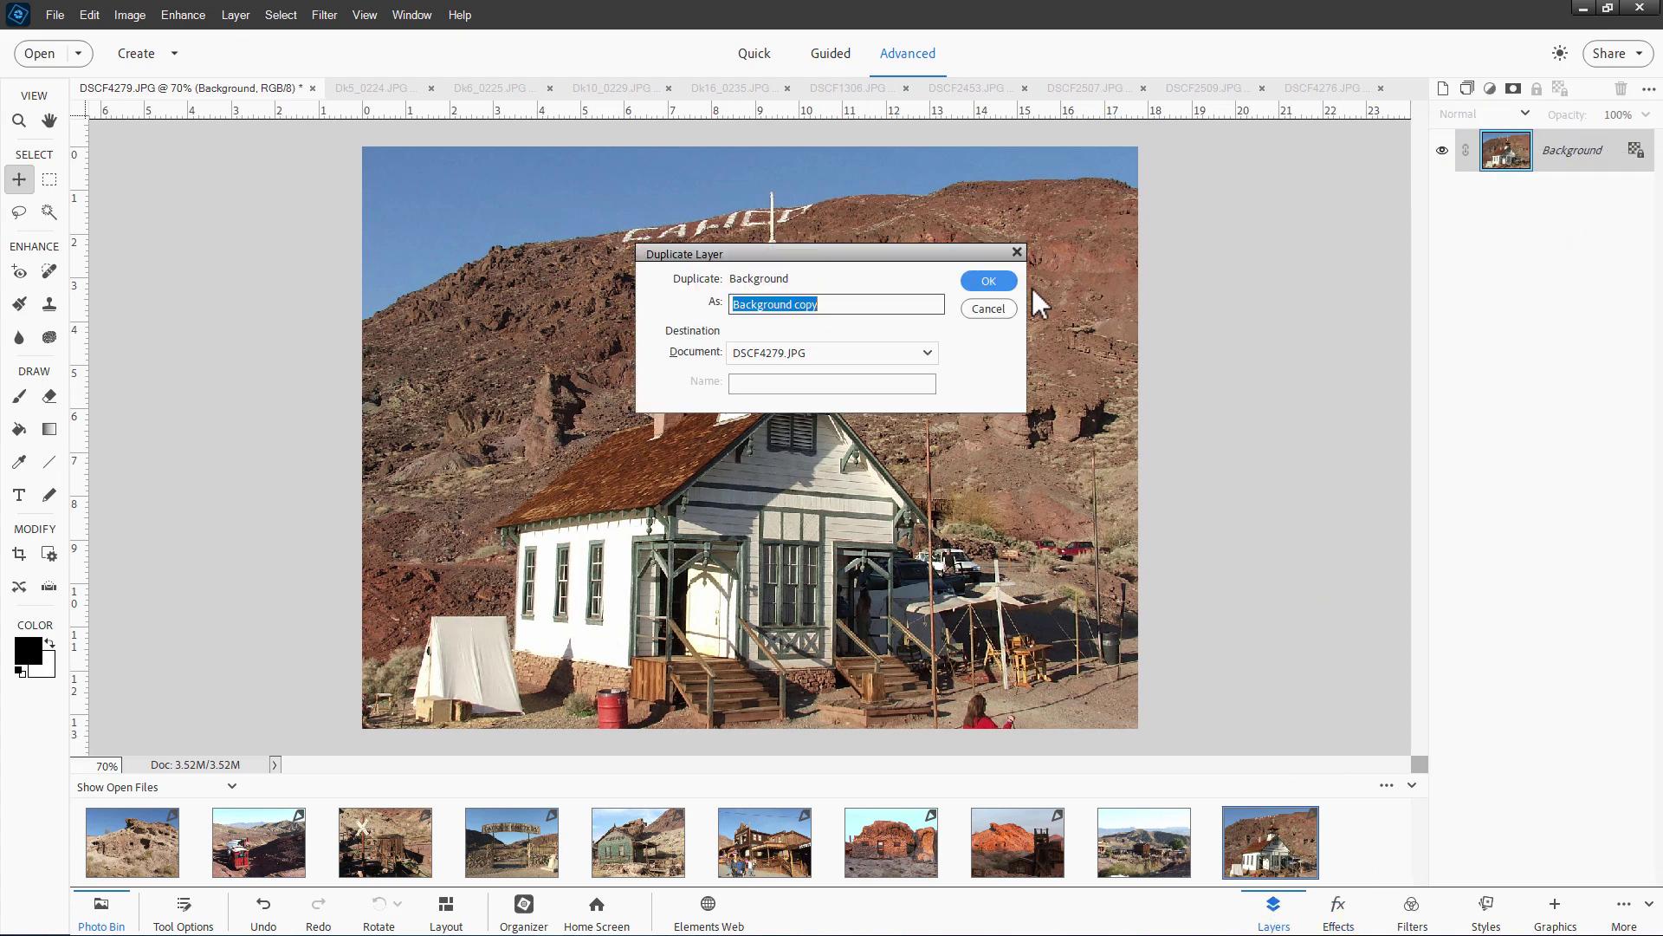
click(1000, 278)
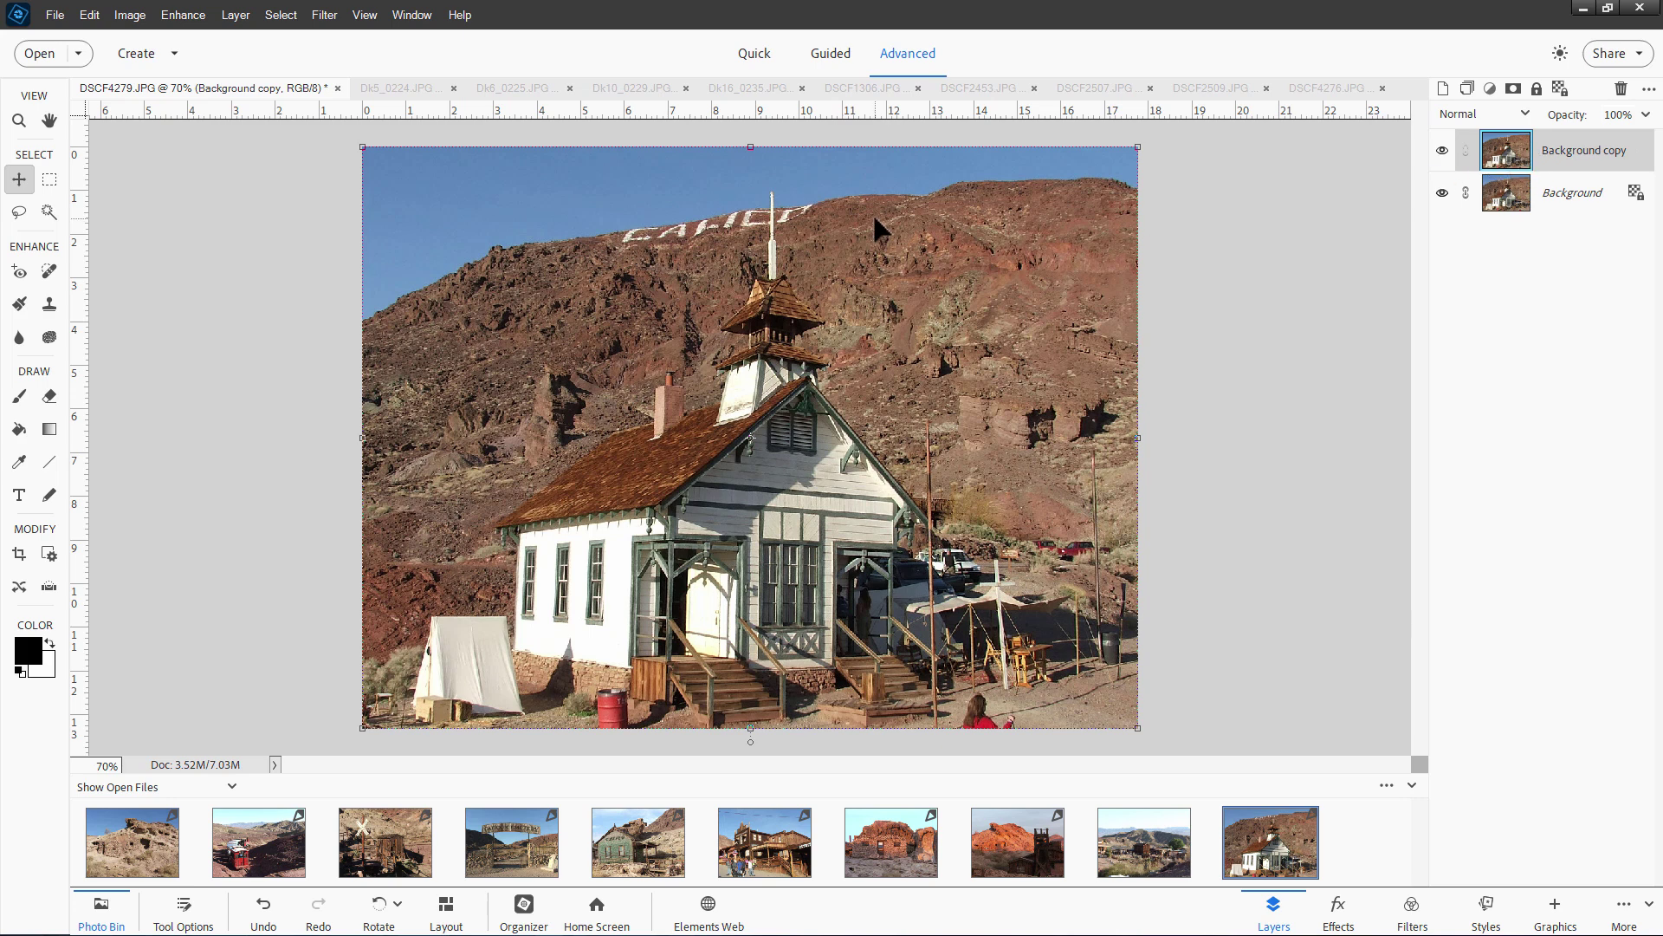
Add a clipped Hue/Saturation layer, colorized at hue 27 and saturation 57
click(235, 16)
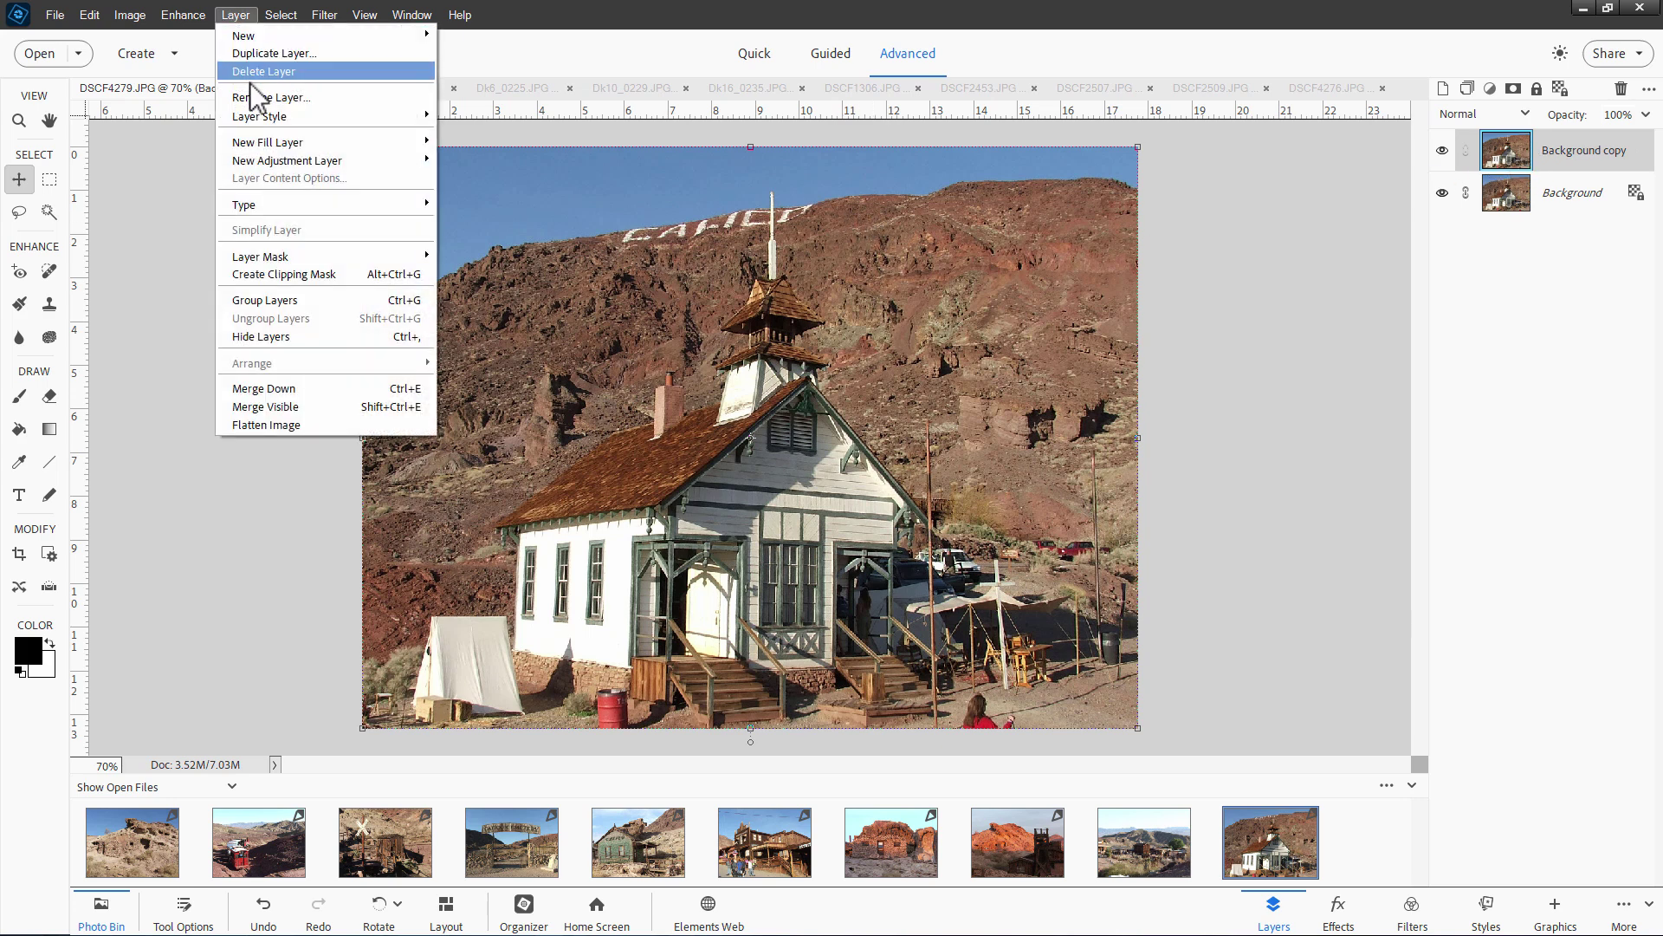
mouse_move(278, 164)
click(480, 206)
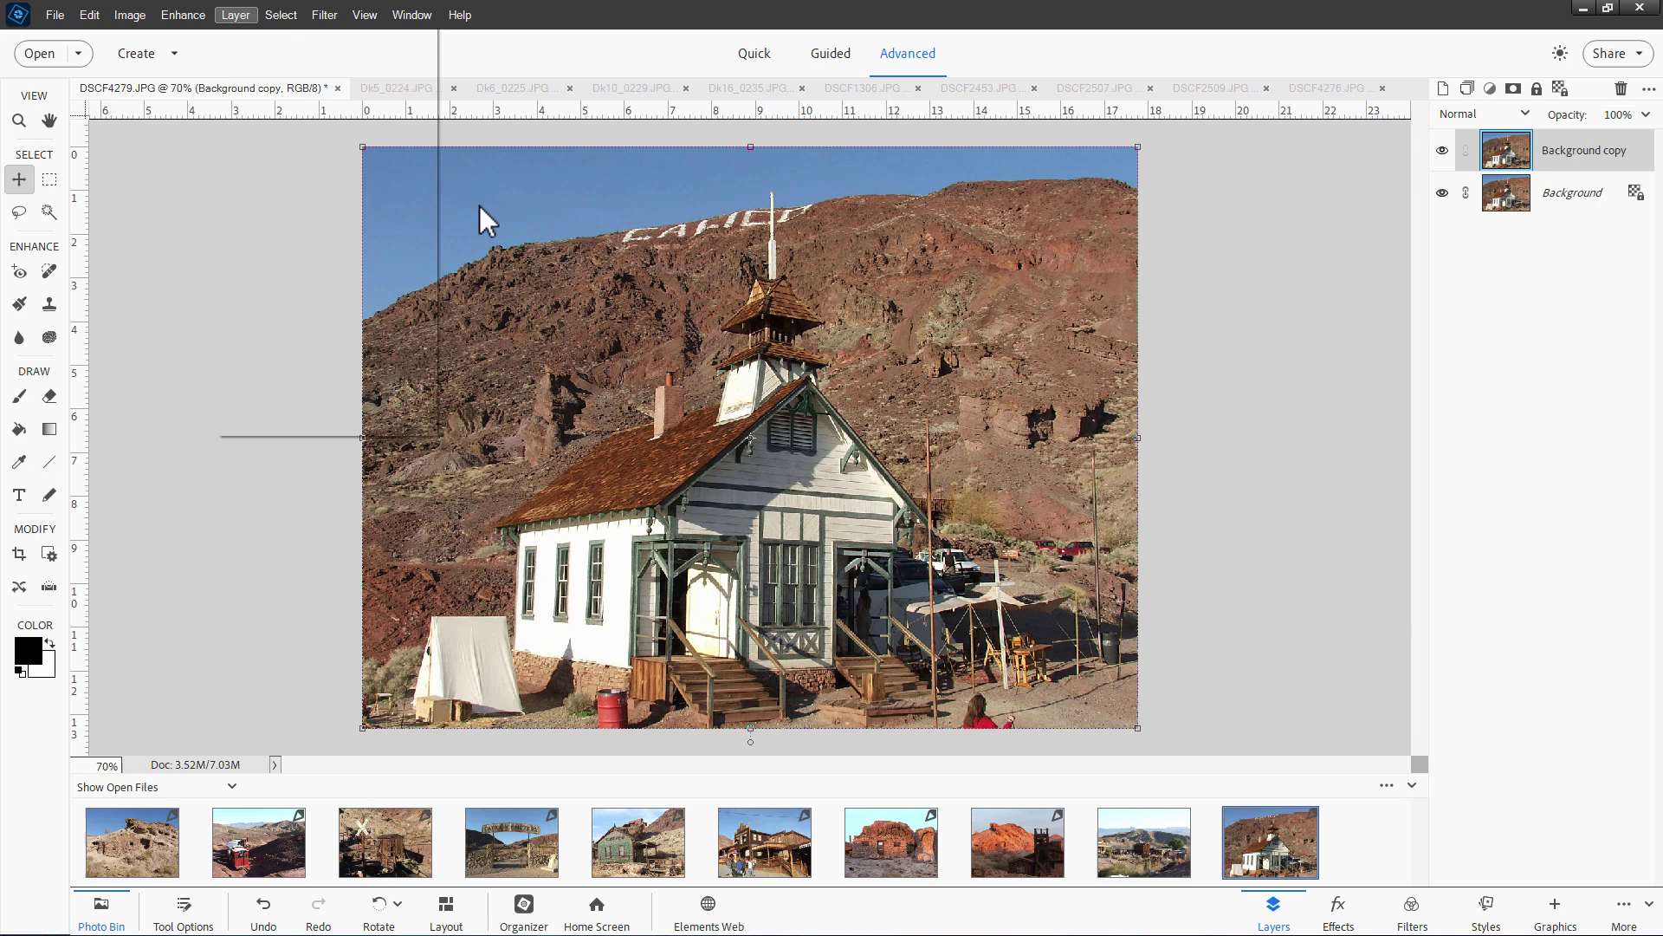
click(880, 318)
click(992, 288)
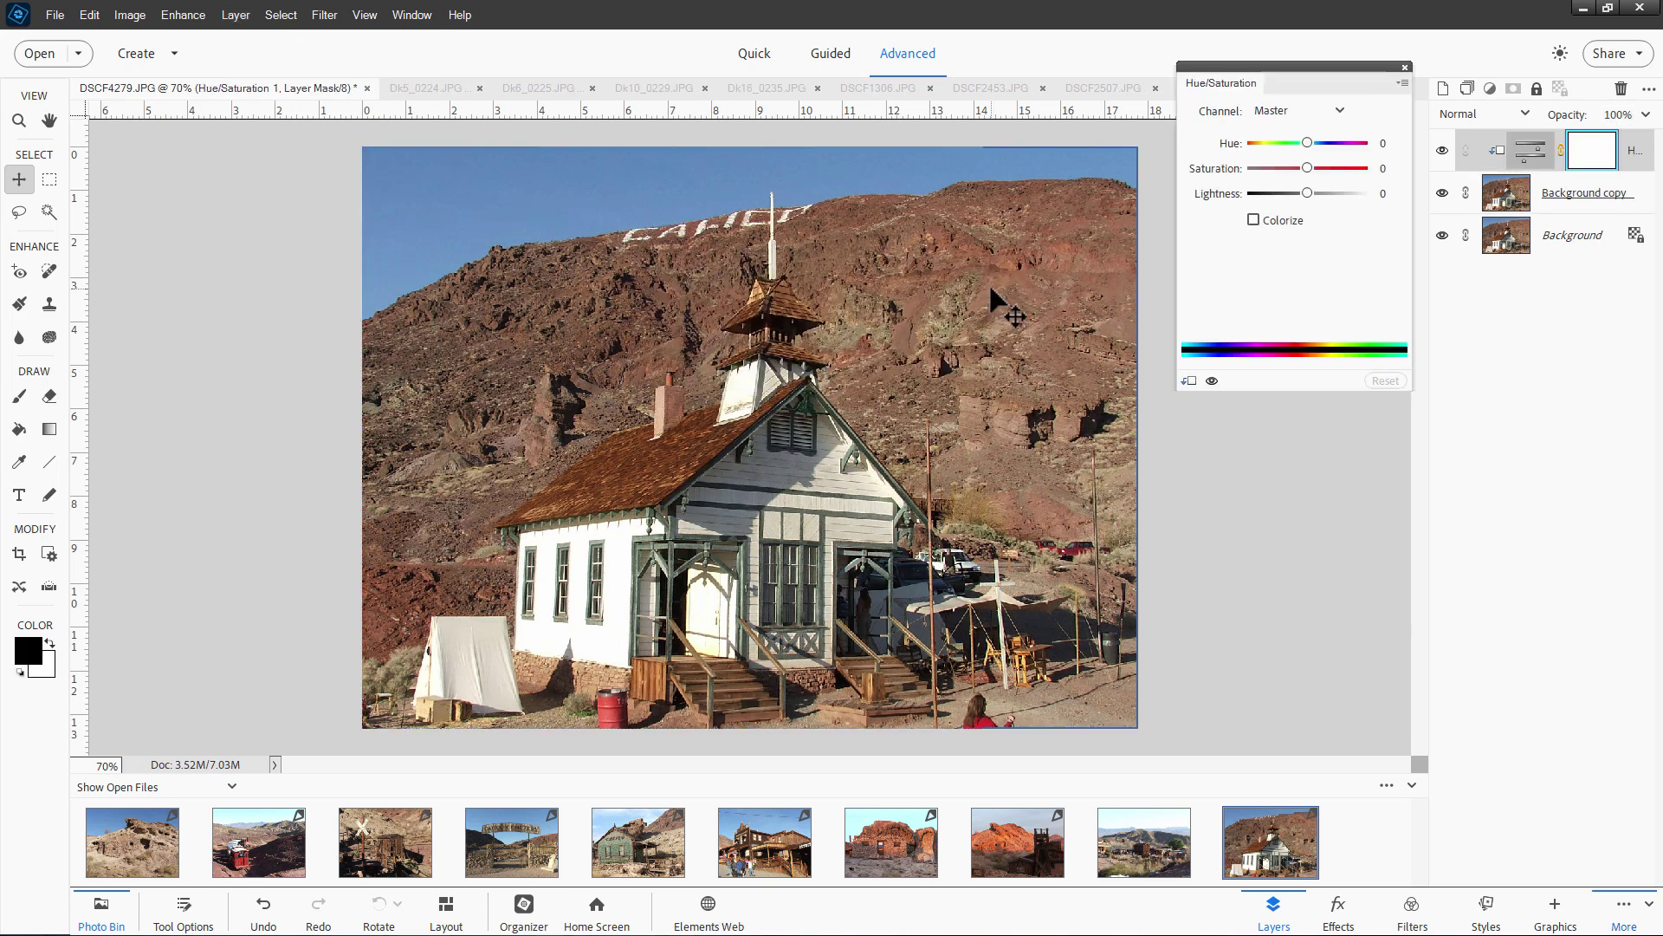
click(1253, 220)
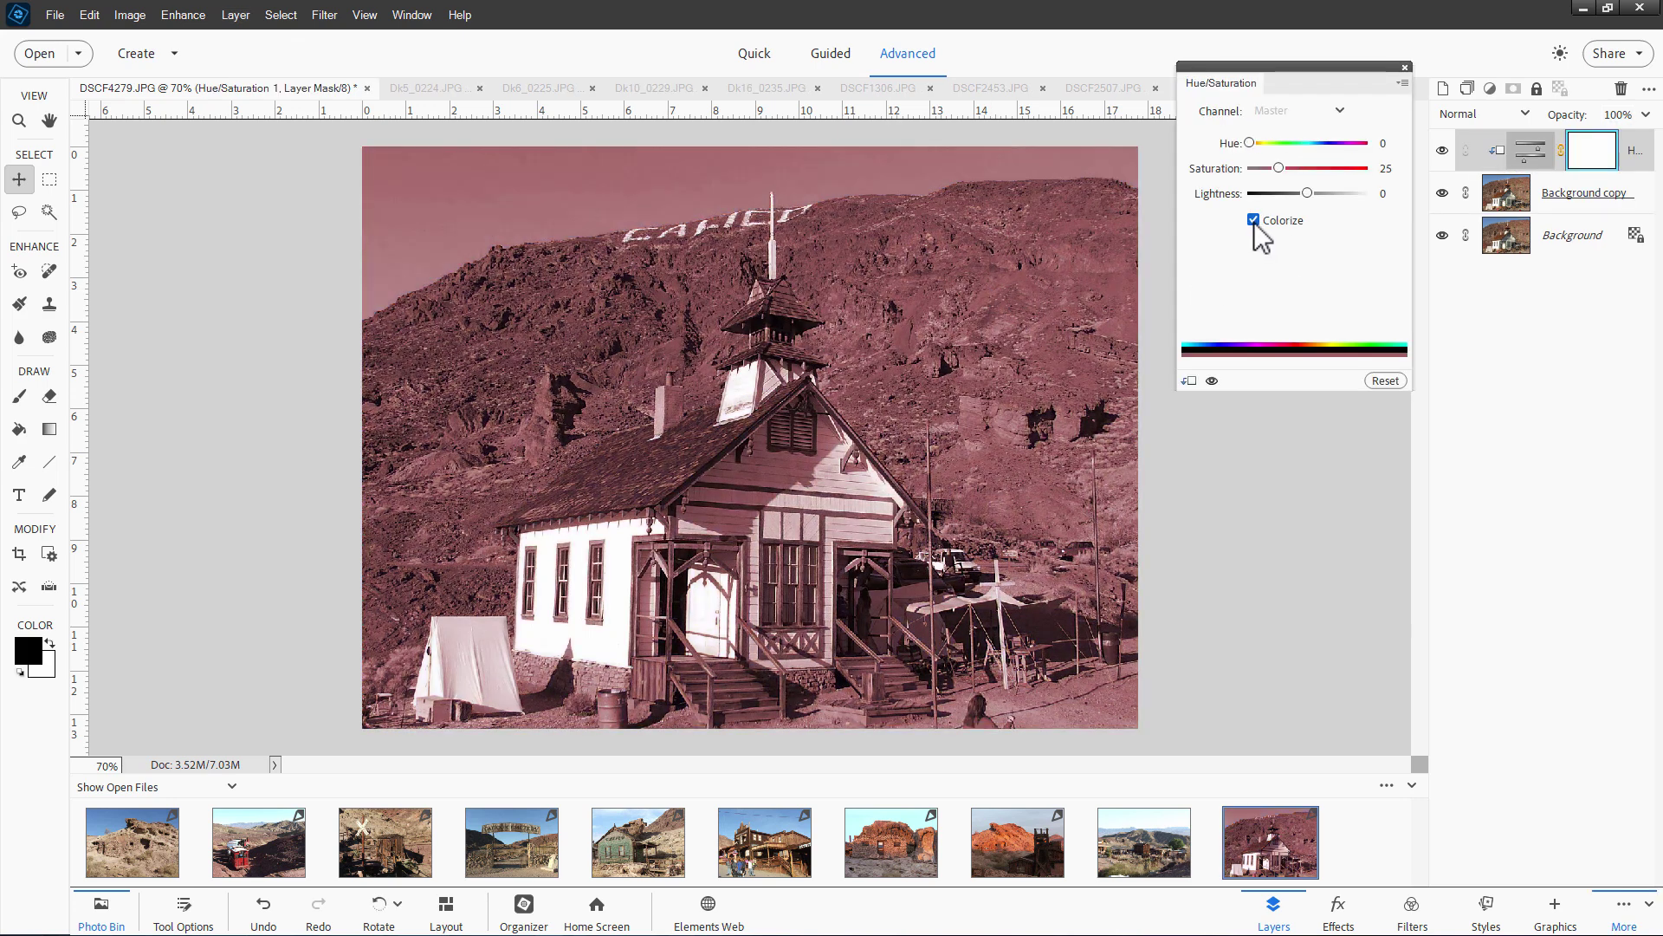
drag(1254, 142, 1315, 168)
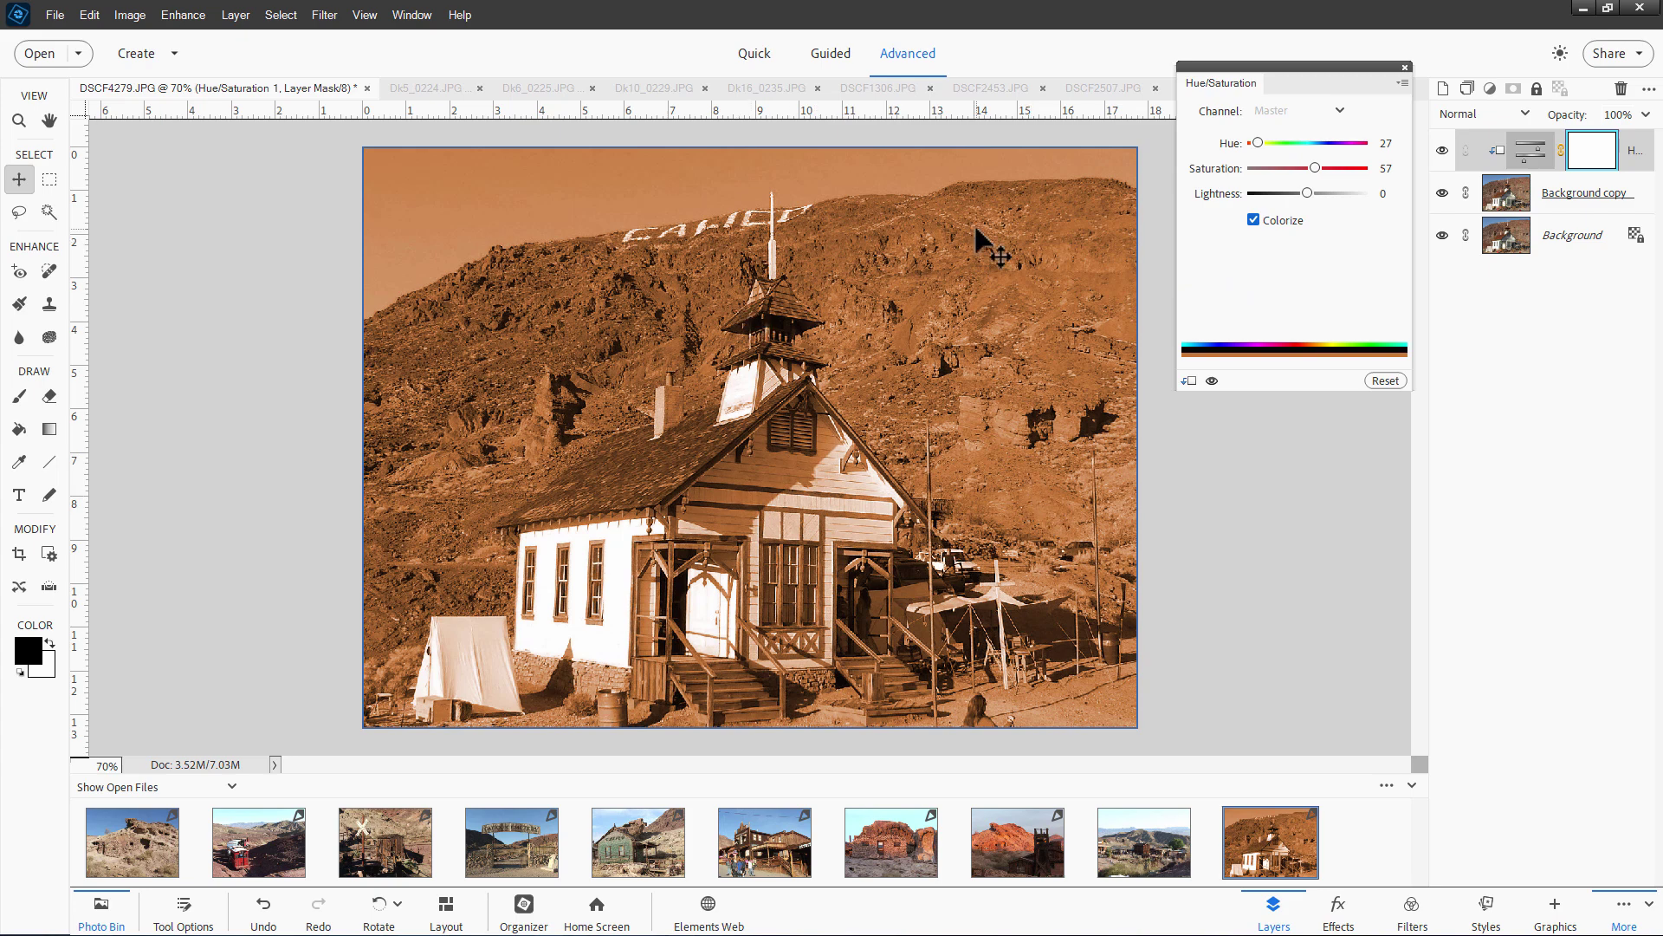
click(1406, 67)
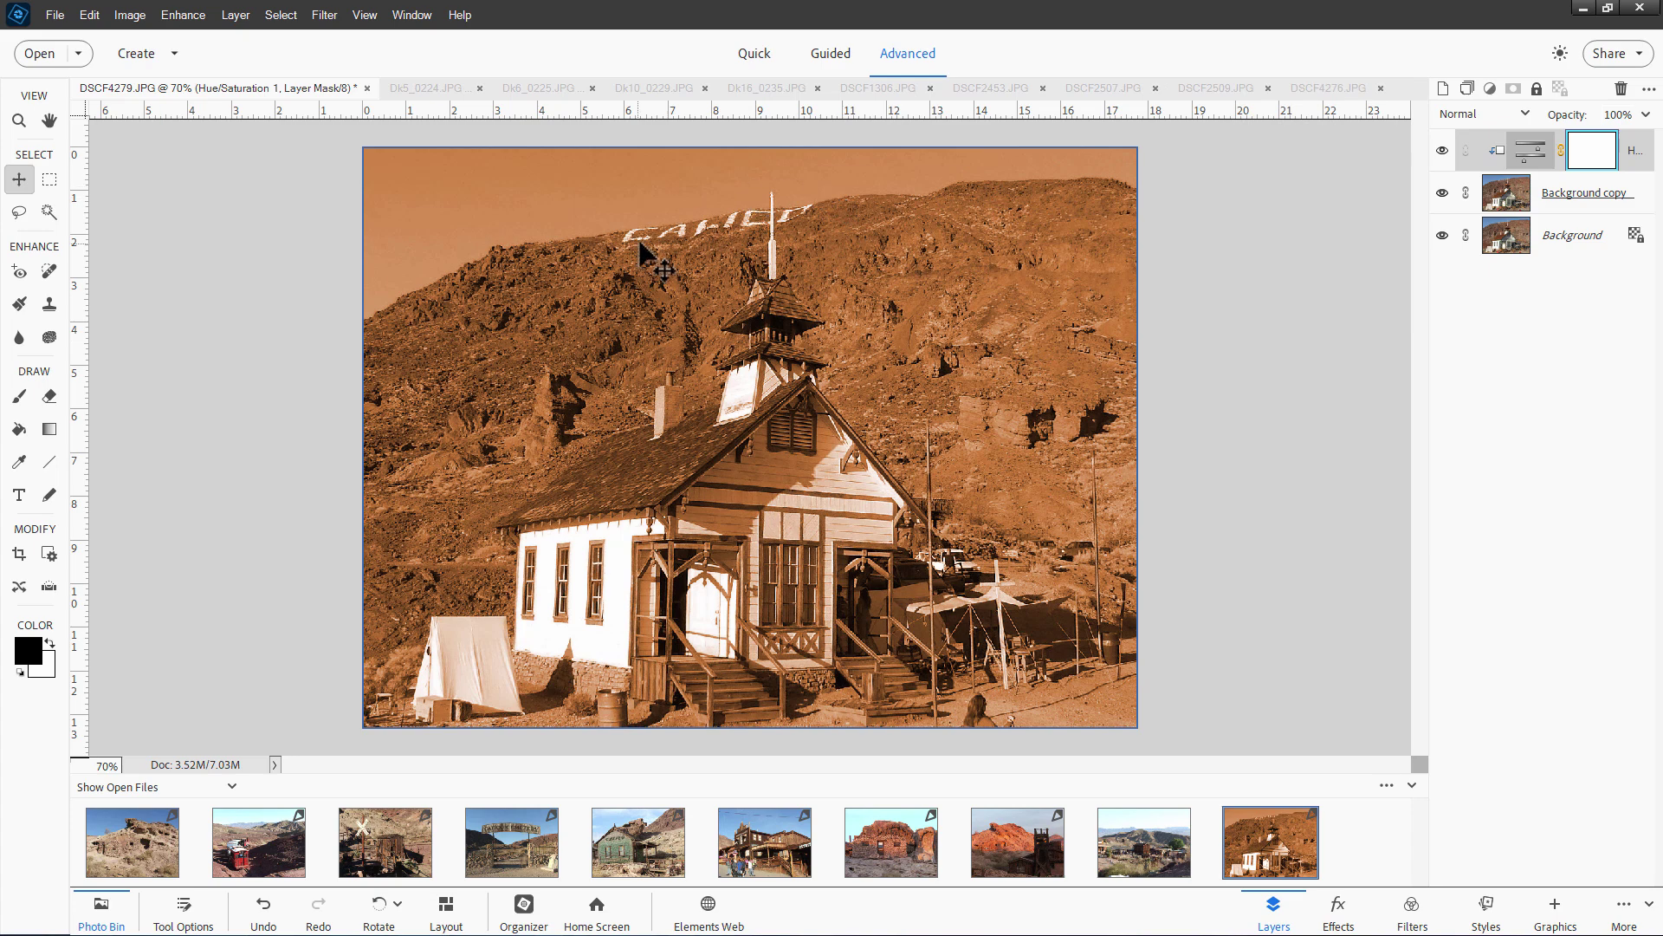
Save the sepia church photo as JPEG named DSCF4279-sepia.jpg
click(55, 15)
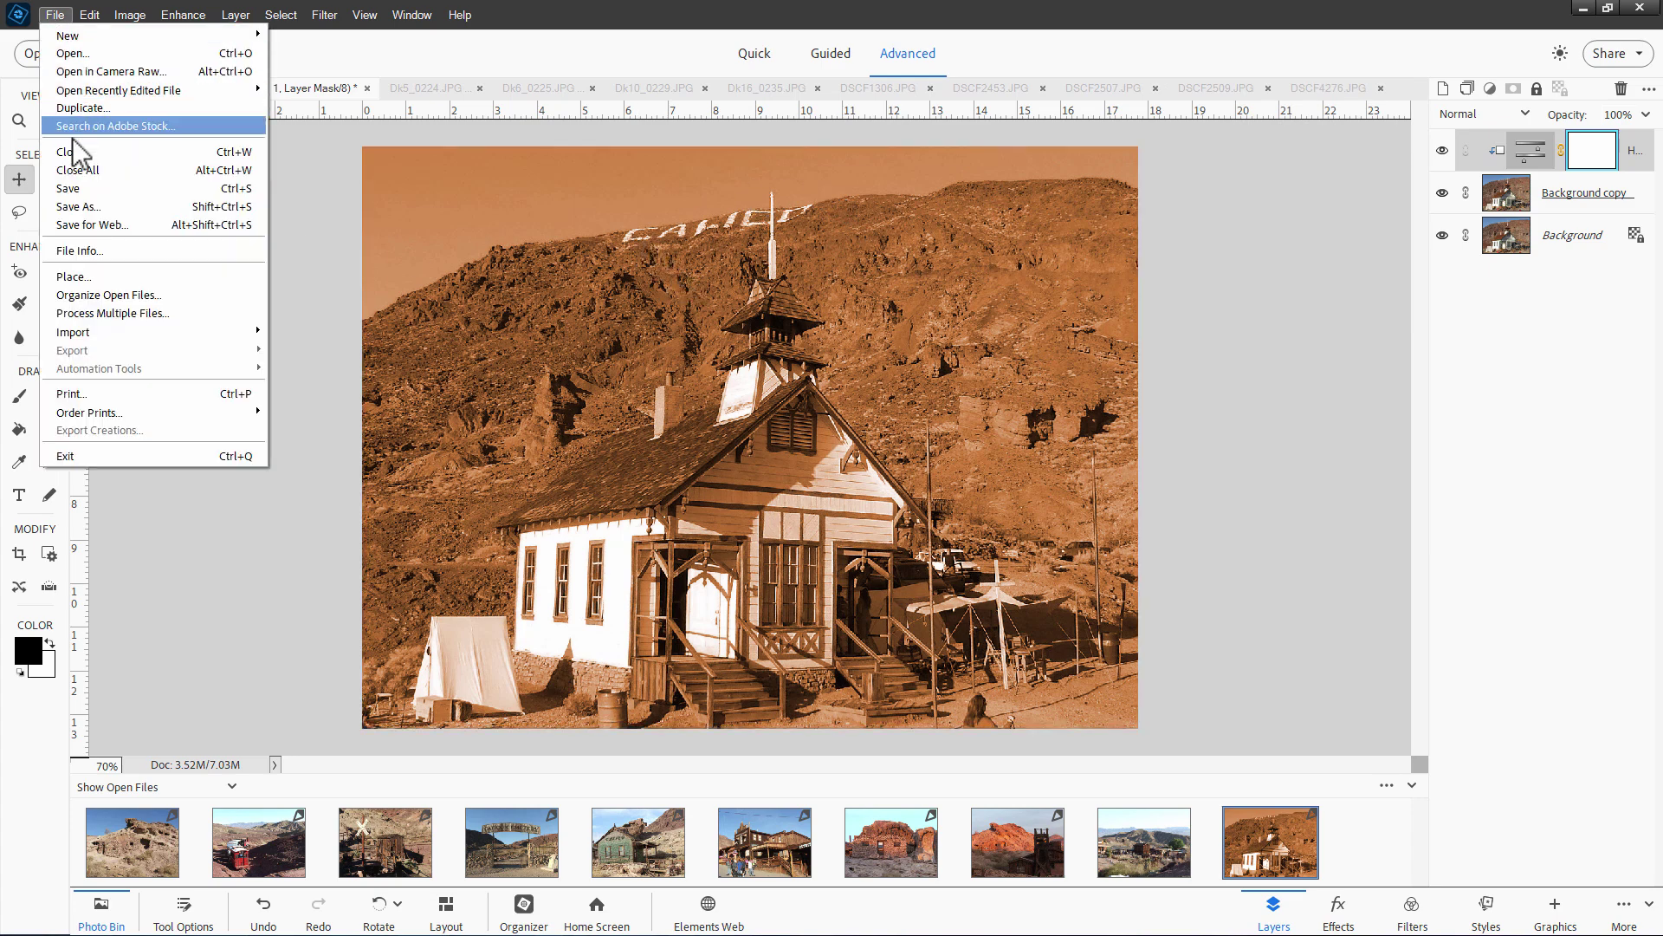
click(92, 206)
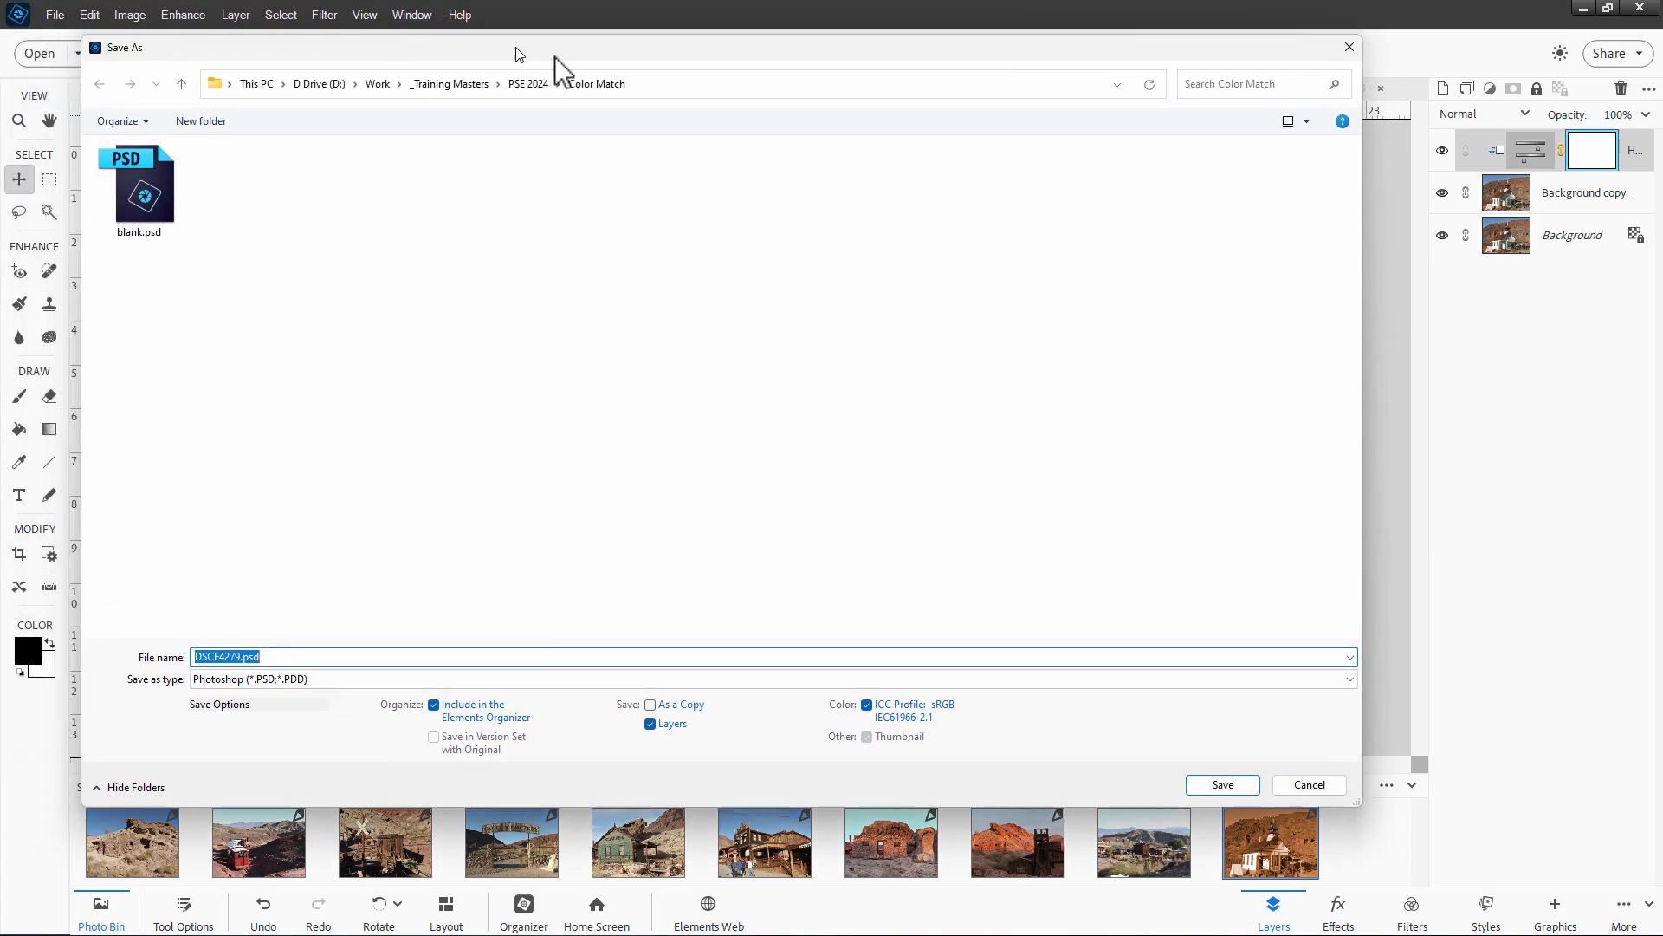
drag(516, 50, 721, 59)
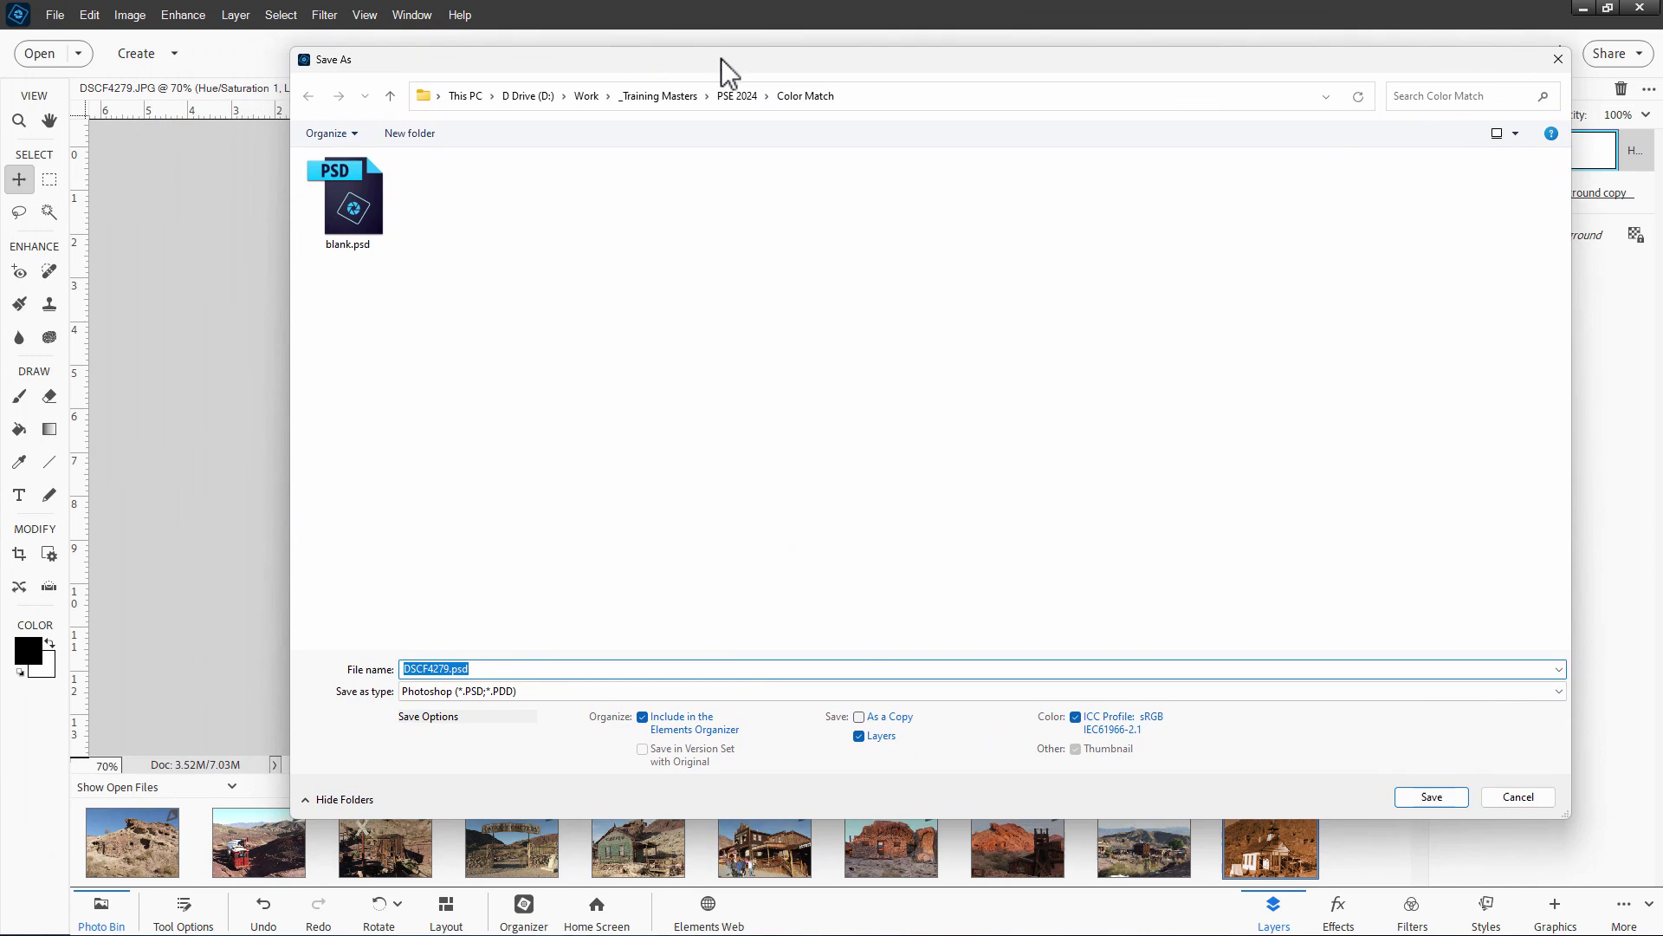
click(526, 690)
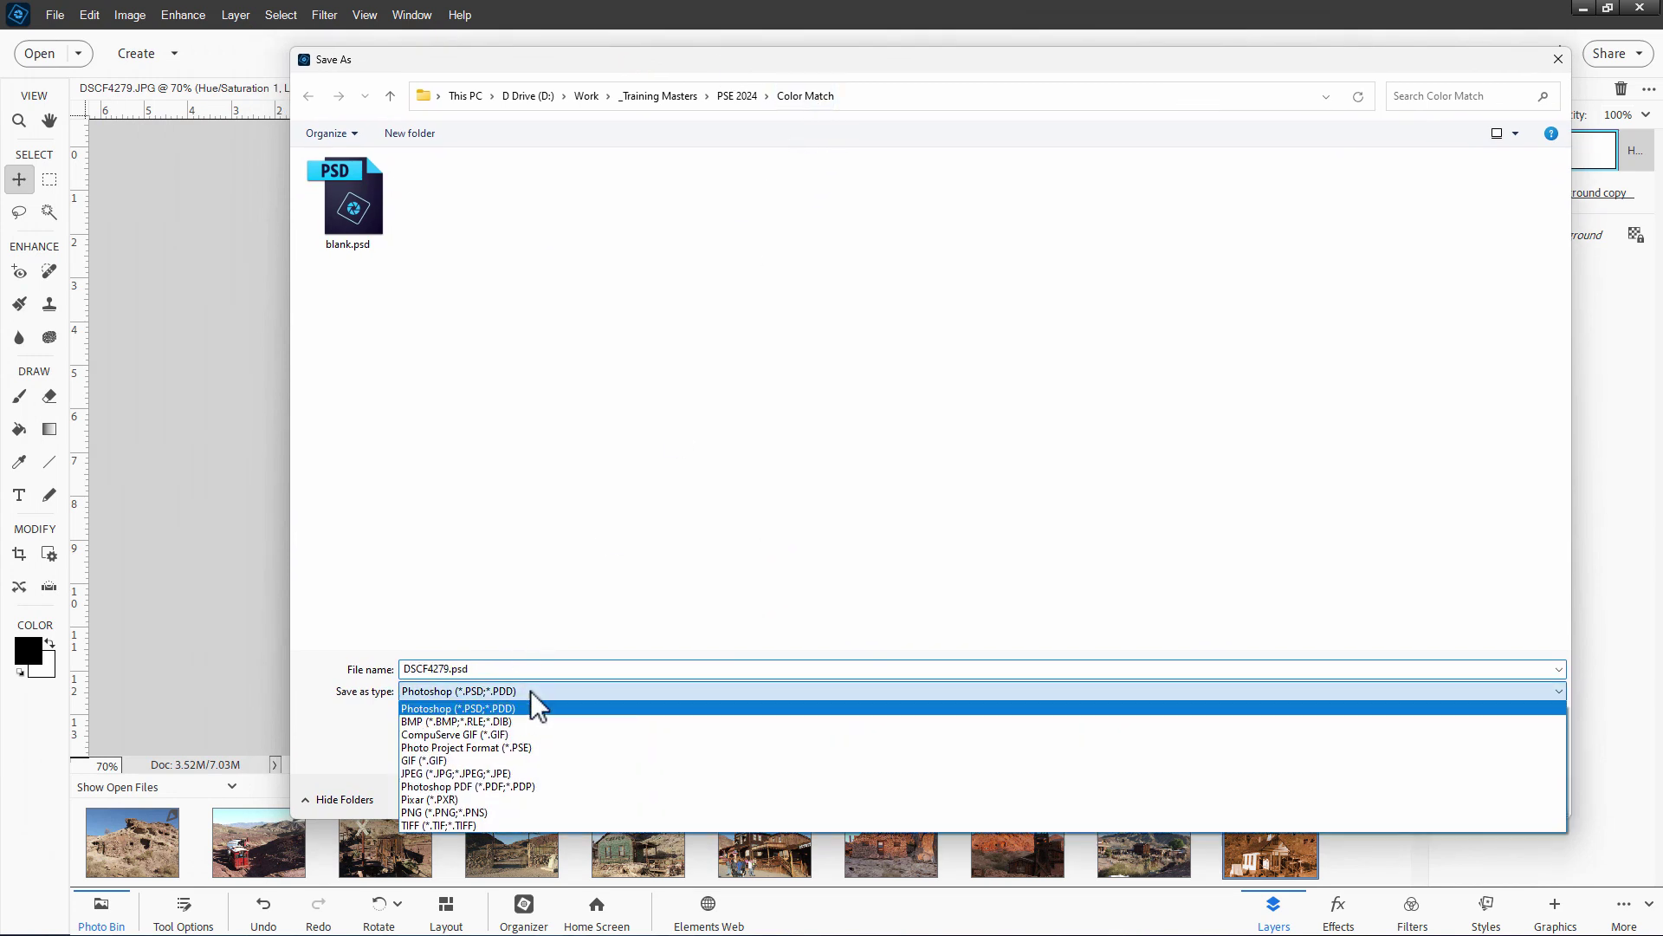
click(460, 773)
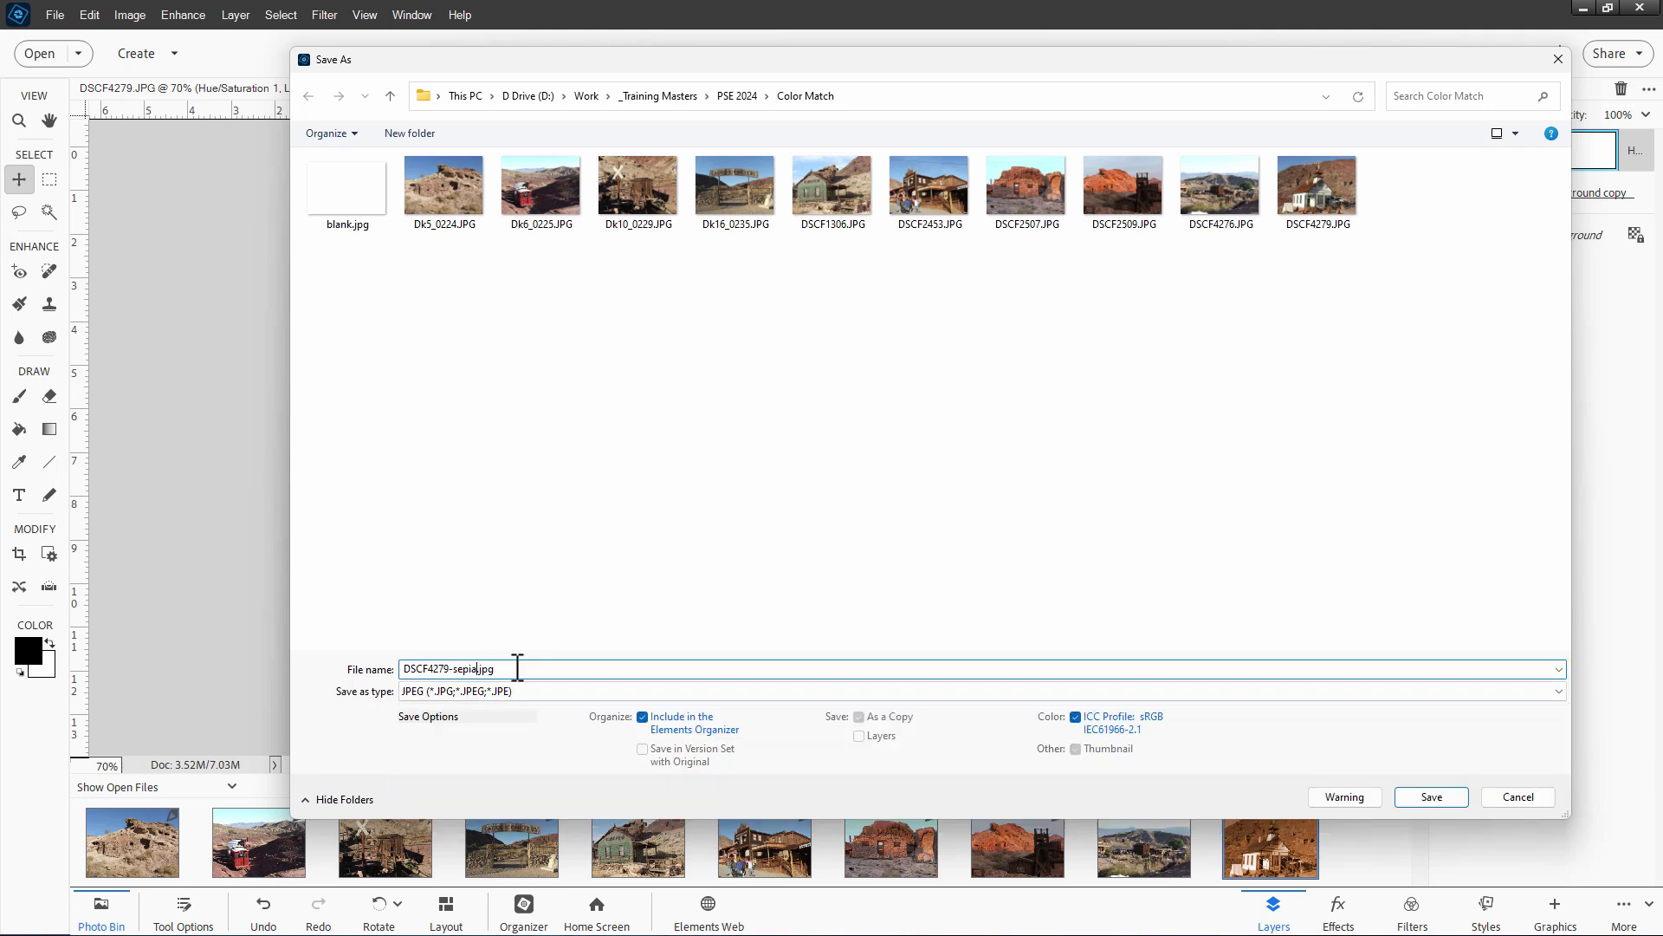
click(1417, 799)
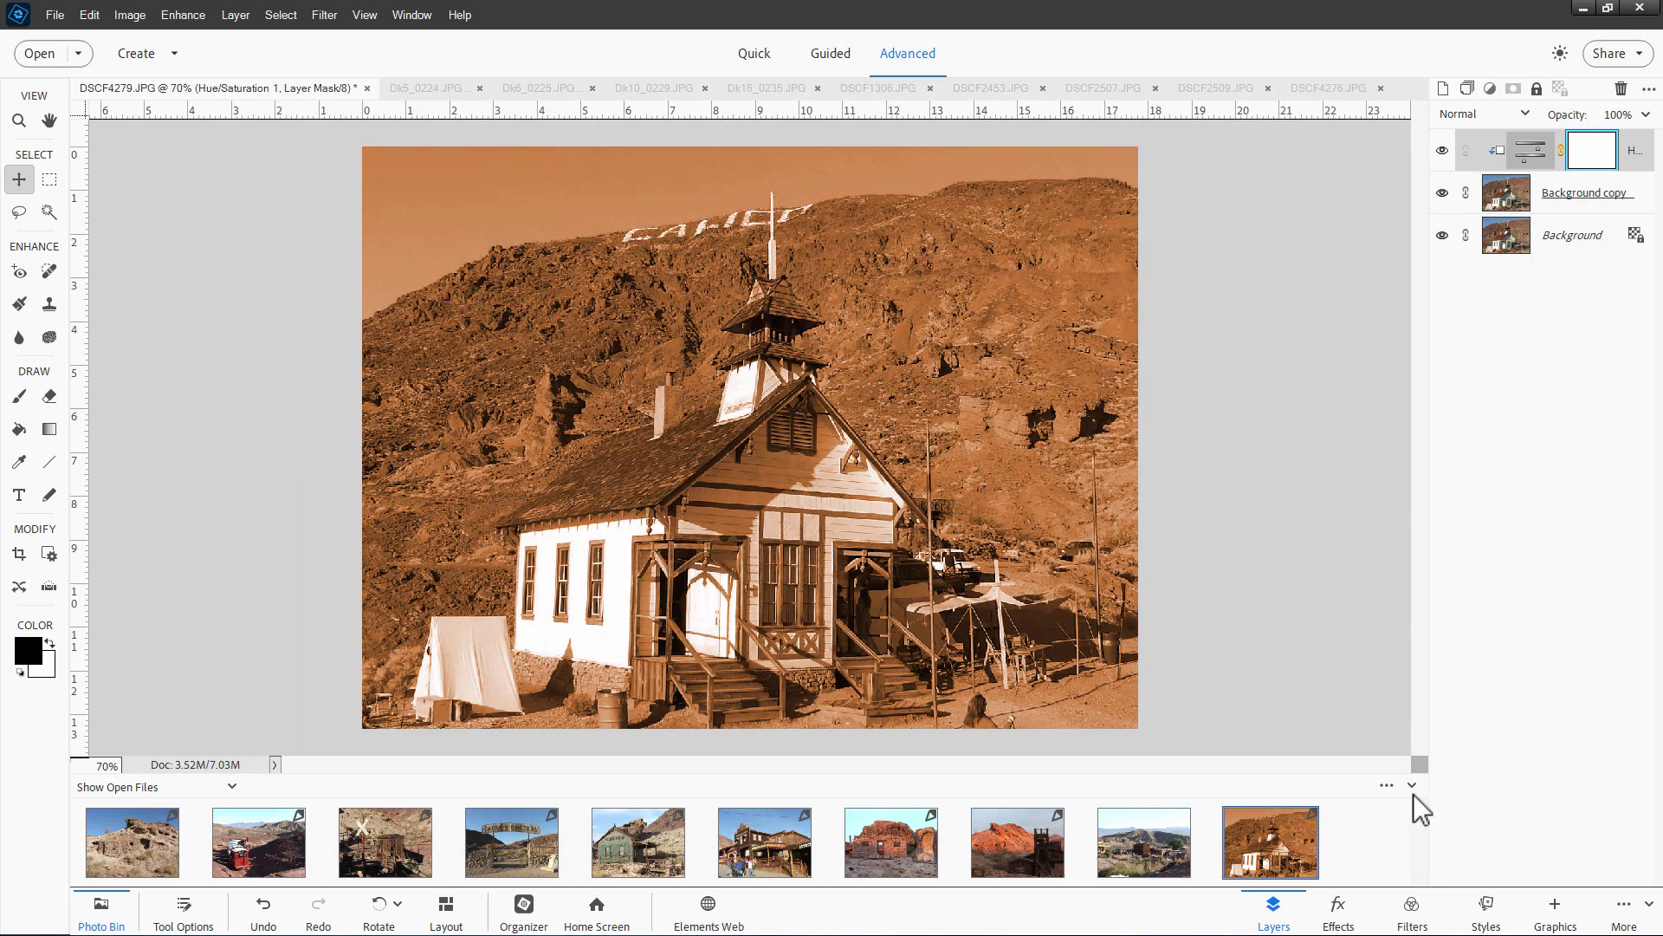
Accept the JPEG options and import DSCF4279-sepia.jpg as the custom Color Match reference for Dk5_0224
click(943, 244)
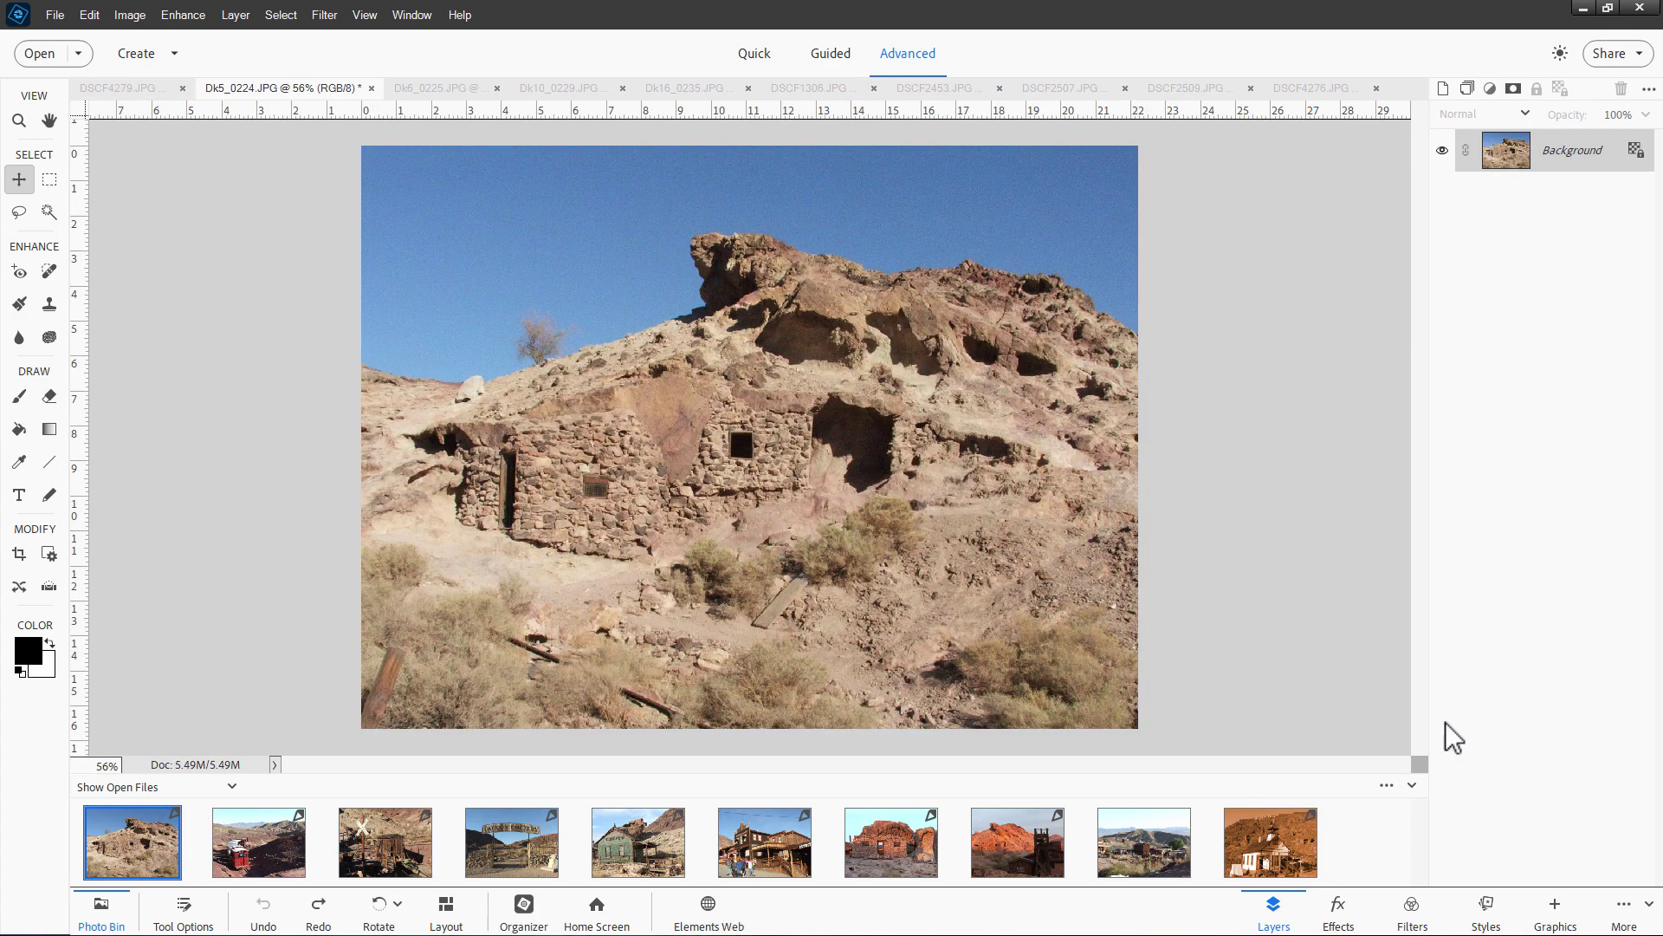
click(1338, 910)
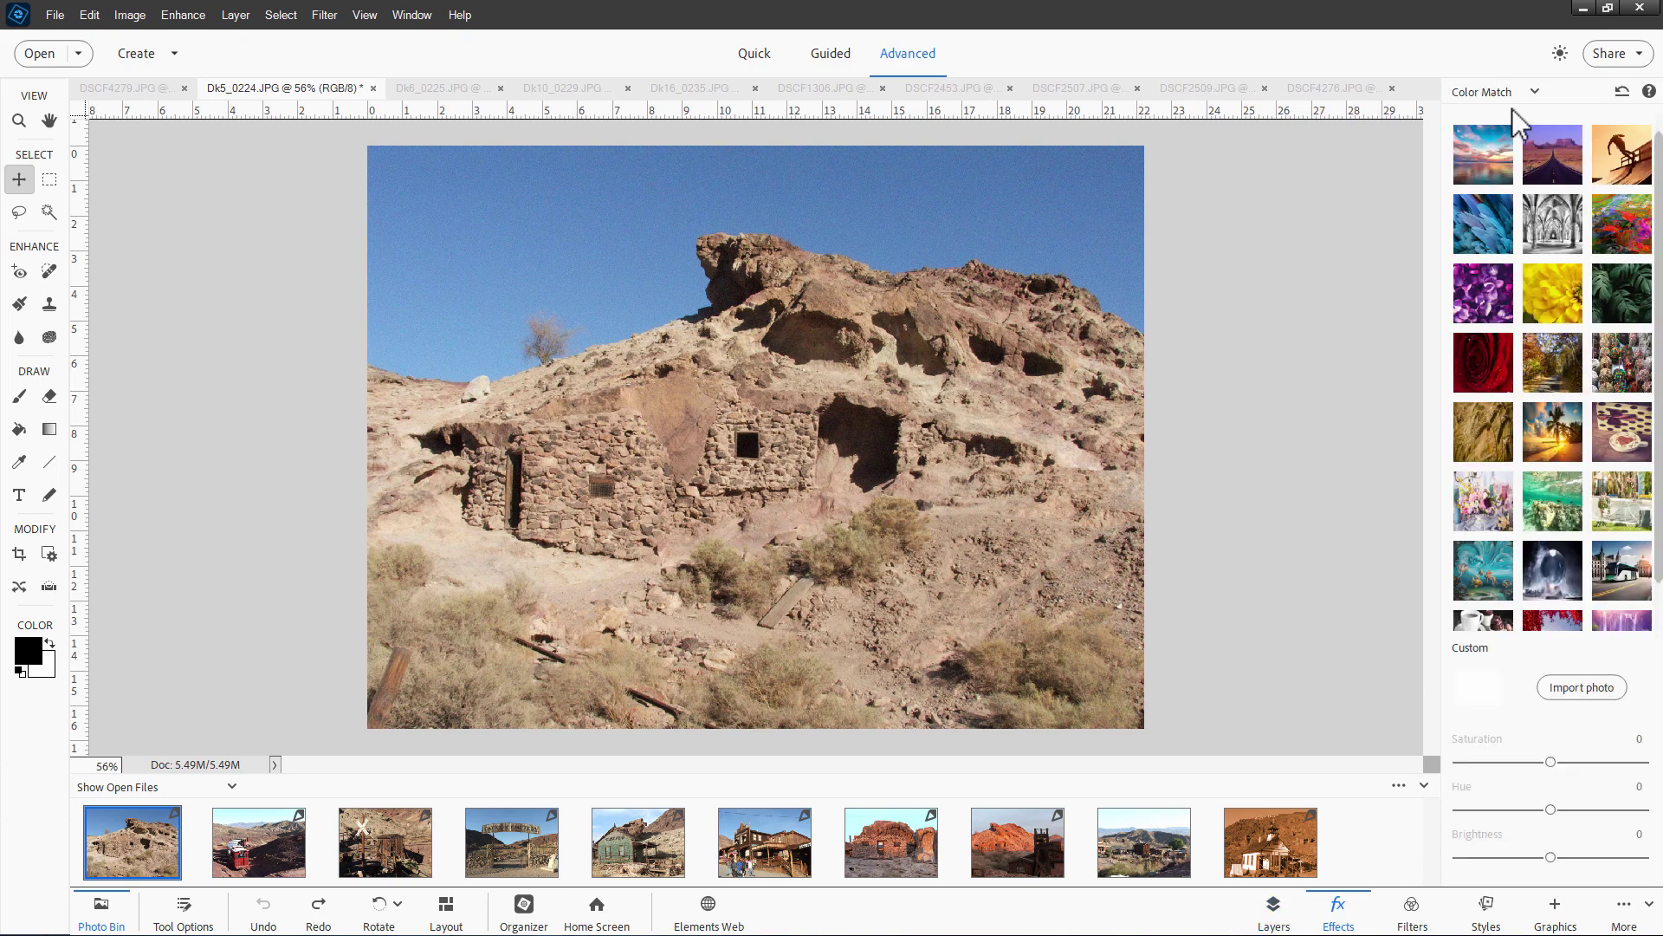
click(1567, 689)
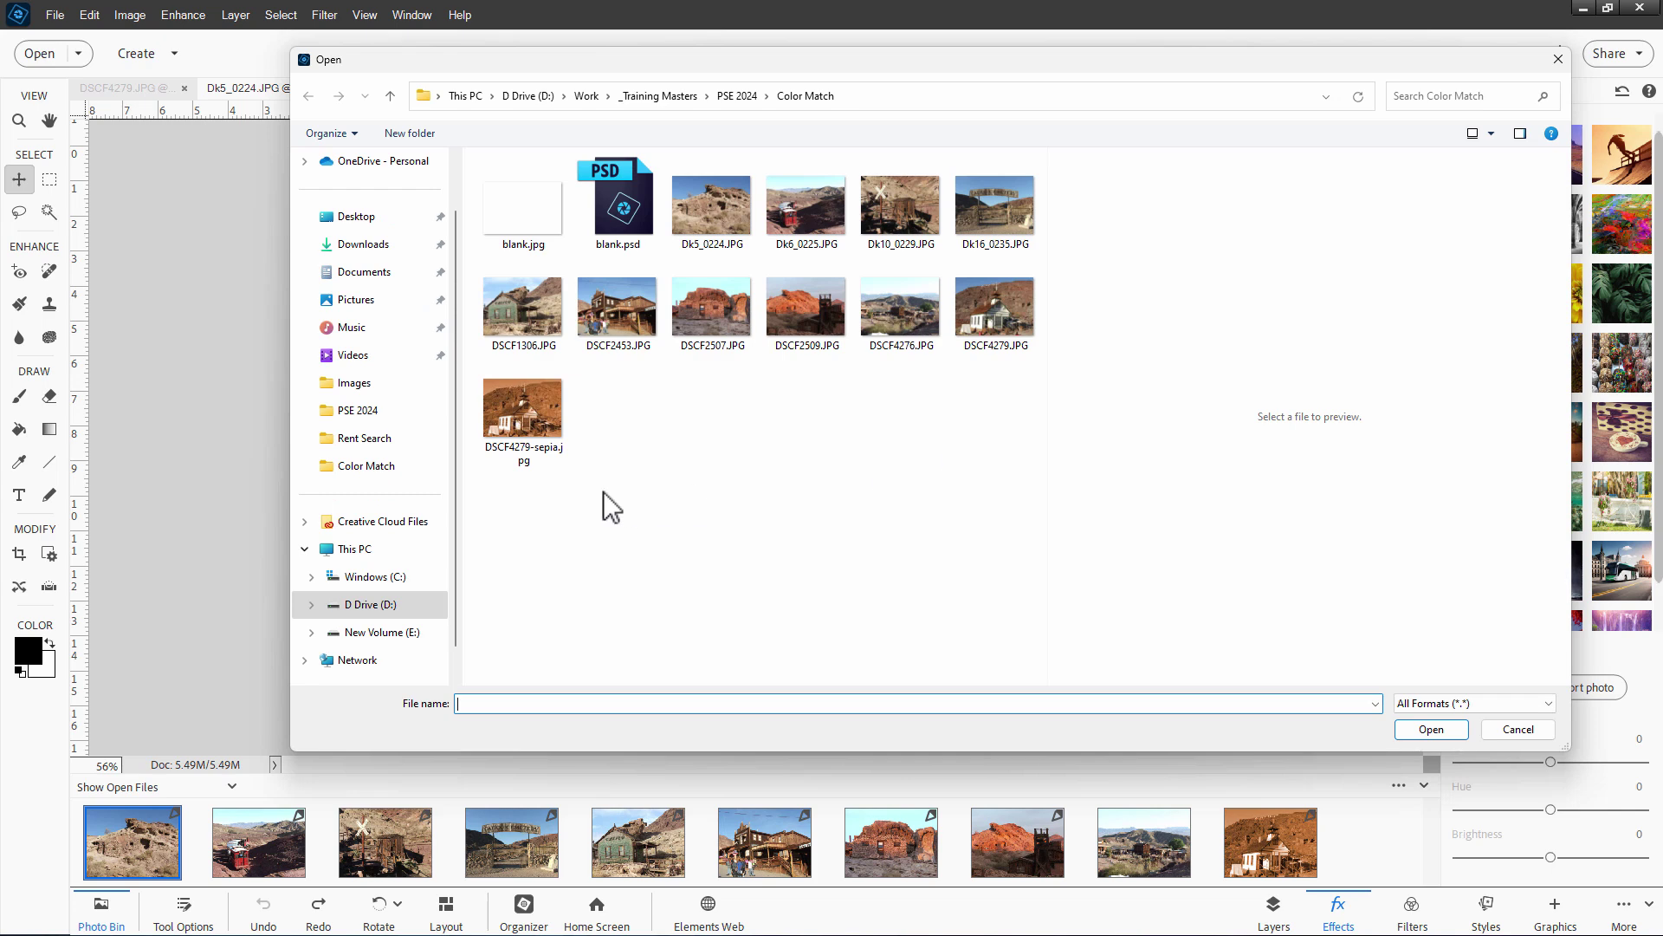
click(507, 407)
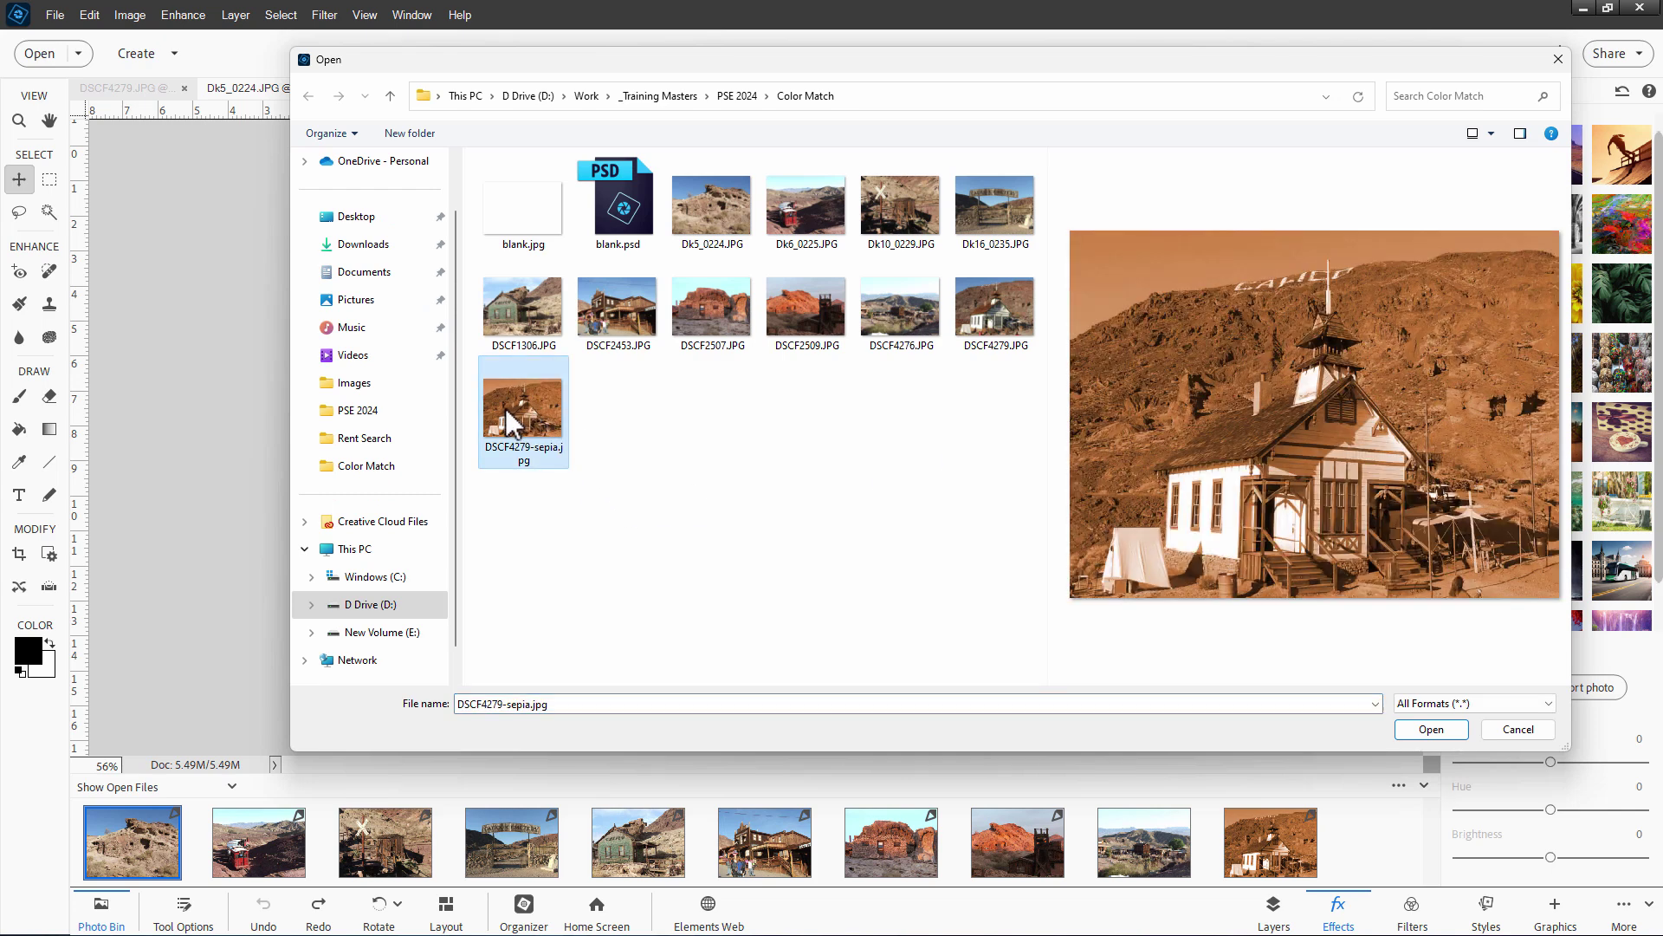
click(1431, 728)
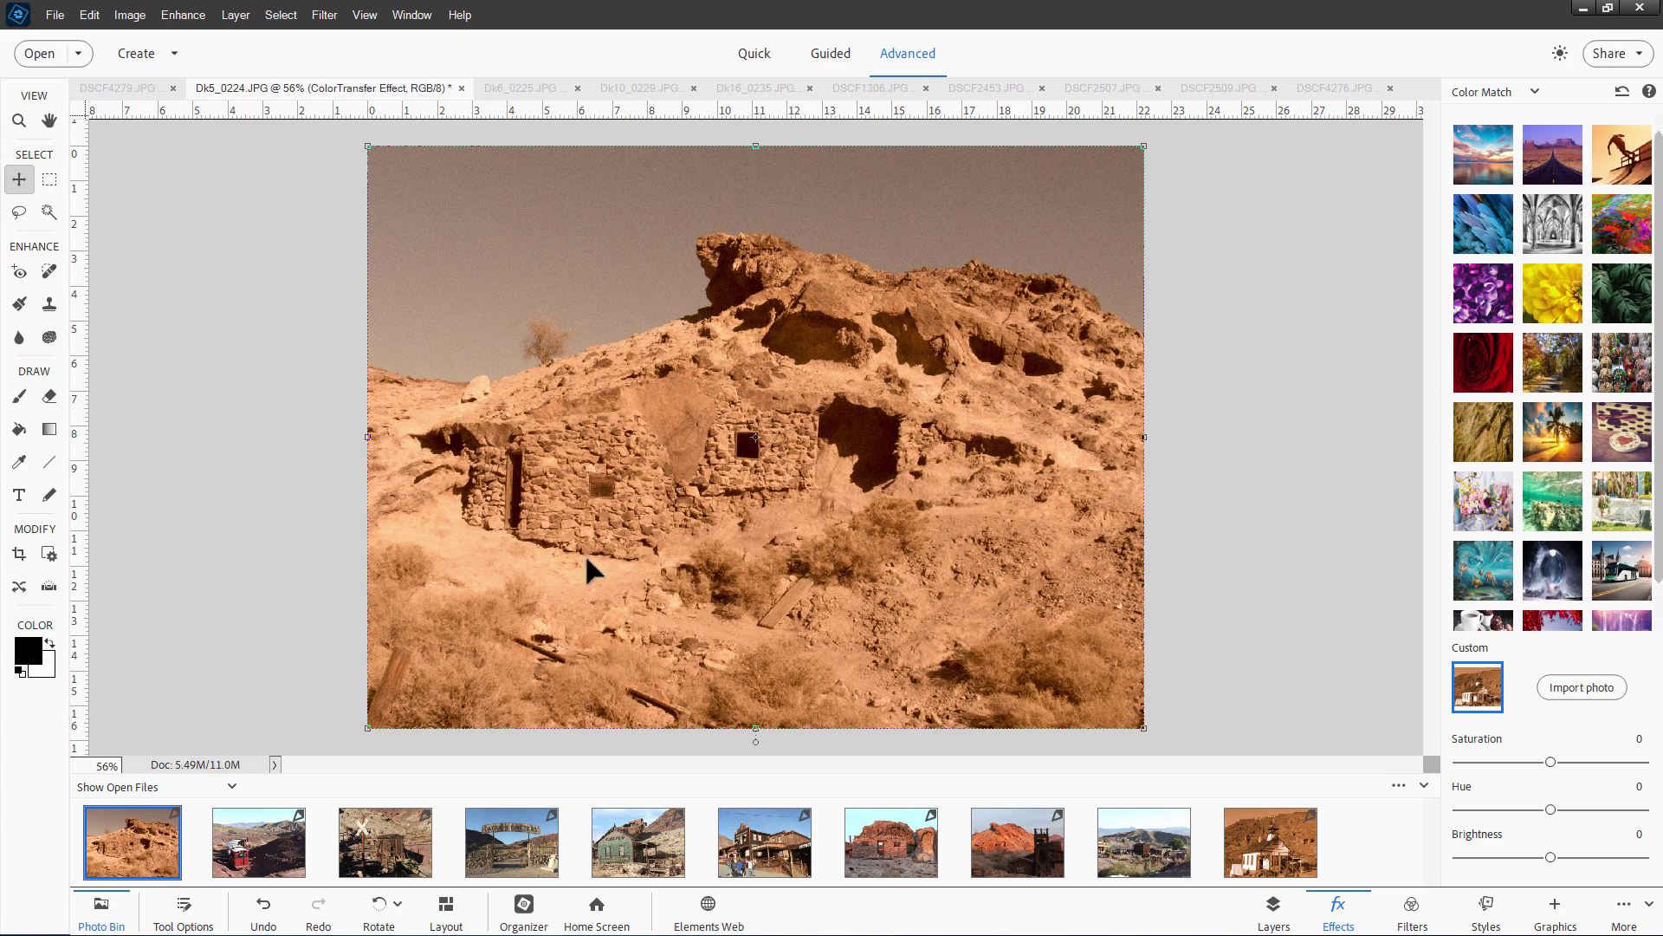
Apply the custom sepia match to the train, crossing, cemetery and DSCF1306 photos
click(278, 841)
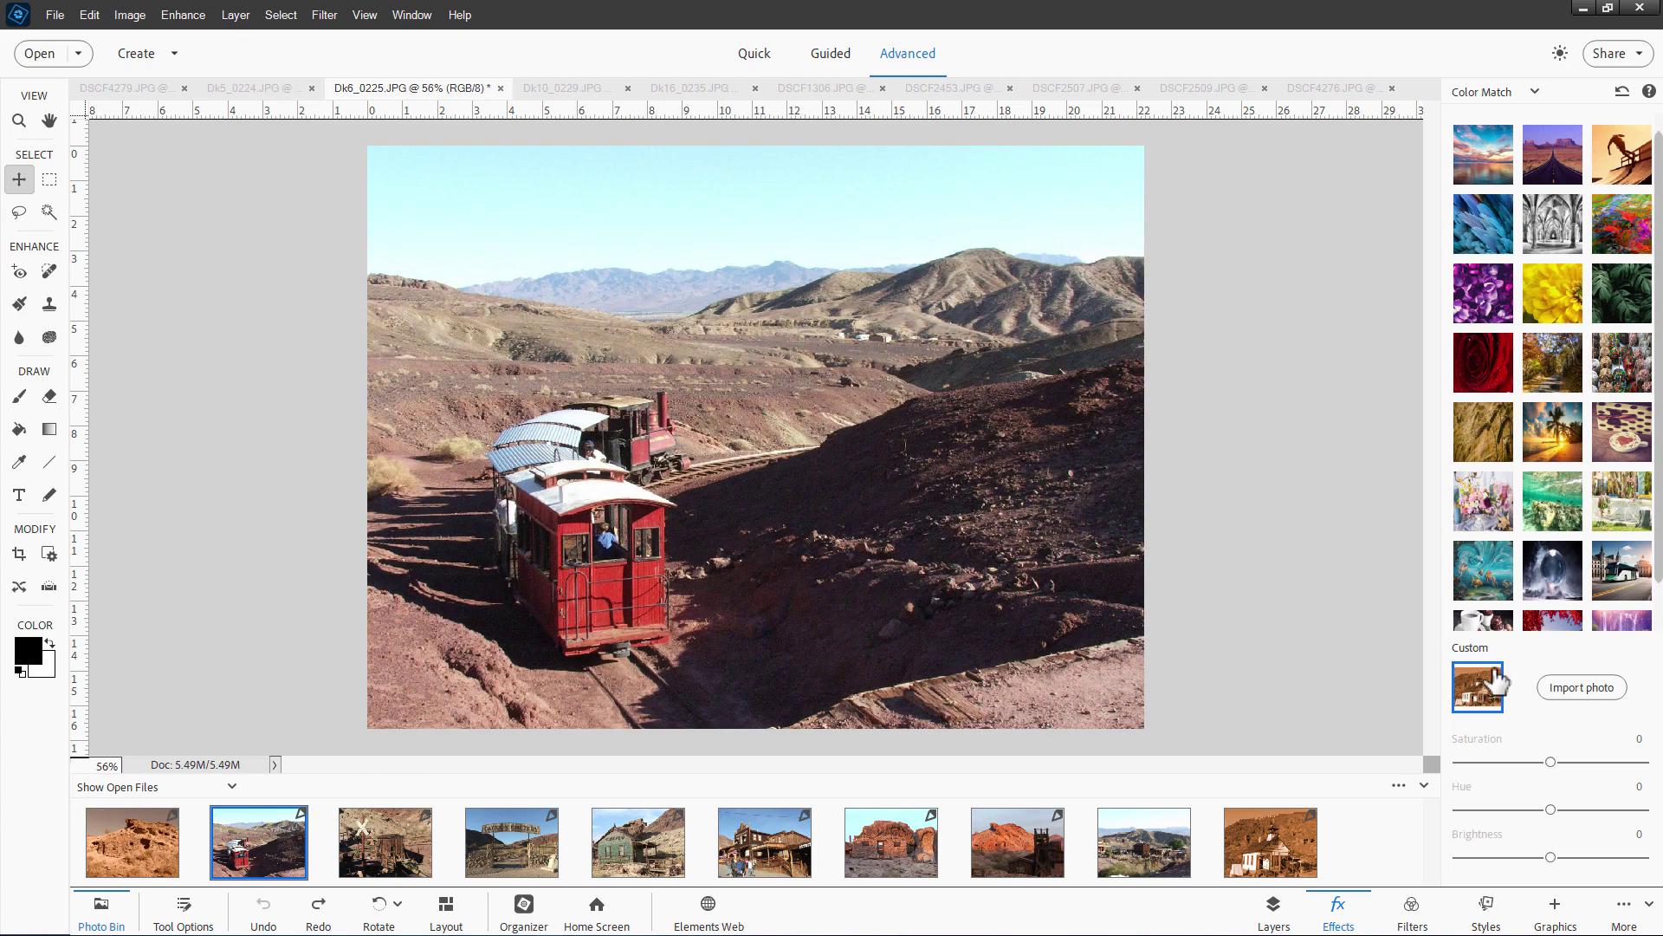
click(1496, 676)
click(407, 841)
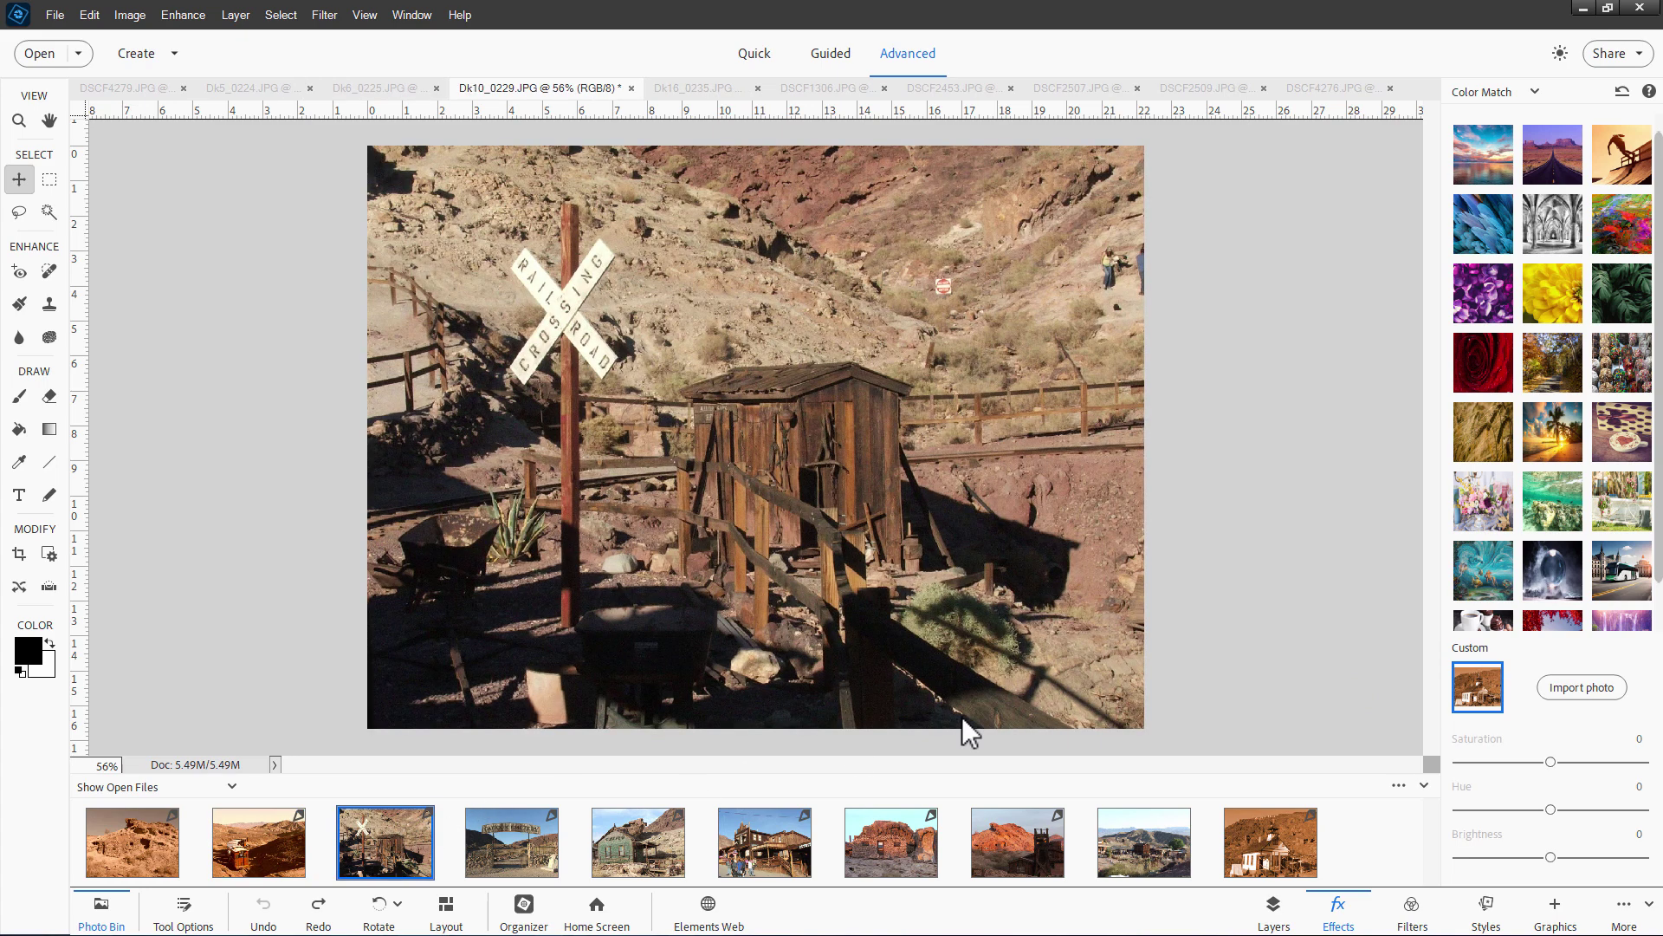
click(1464, 685)
click(519, 845)
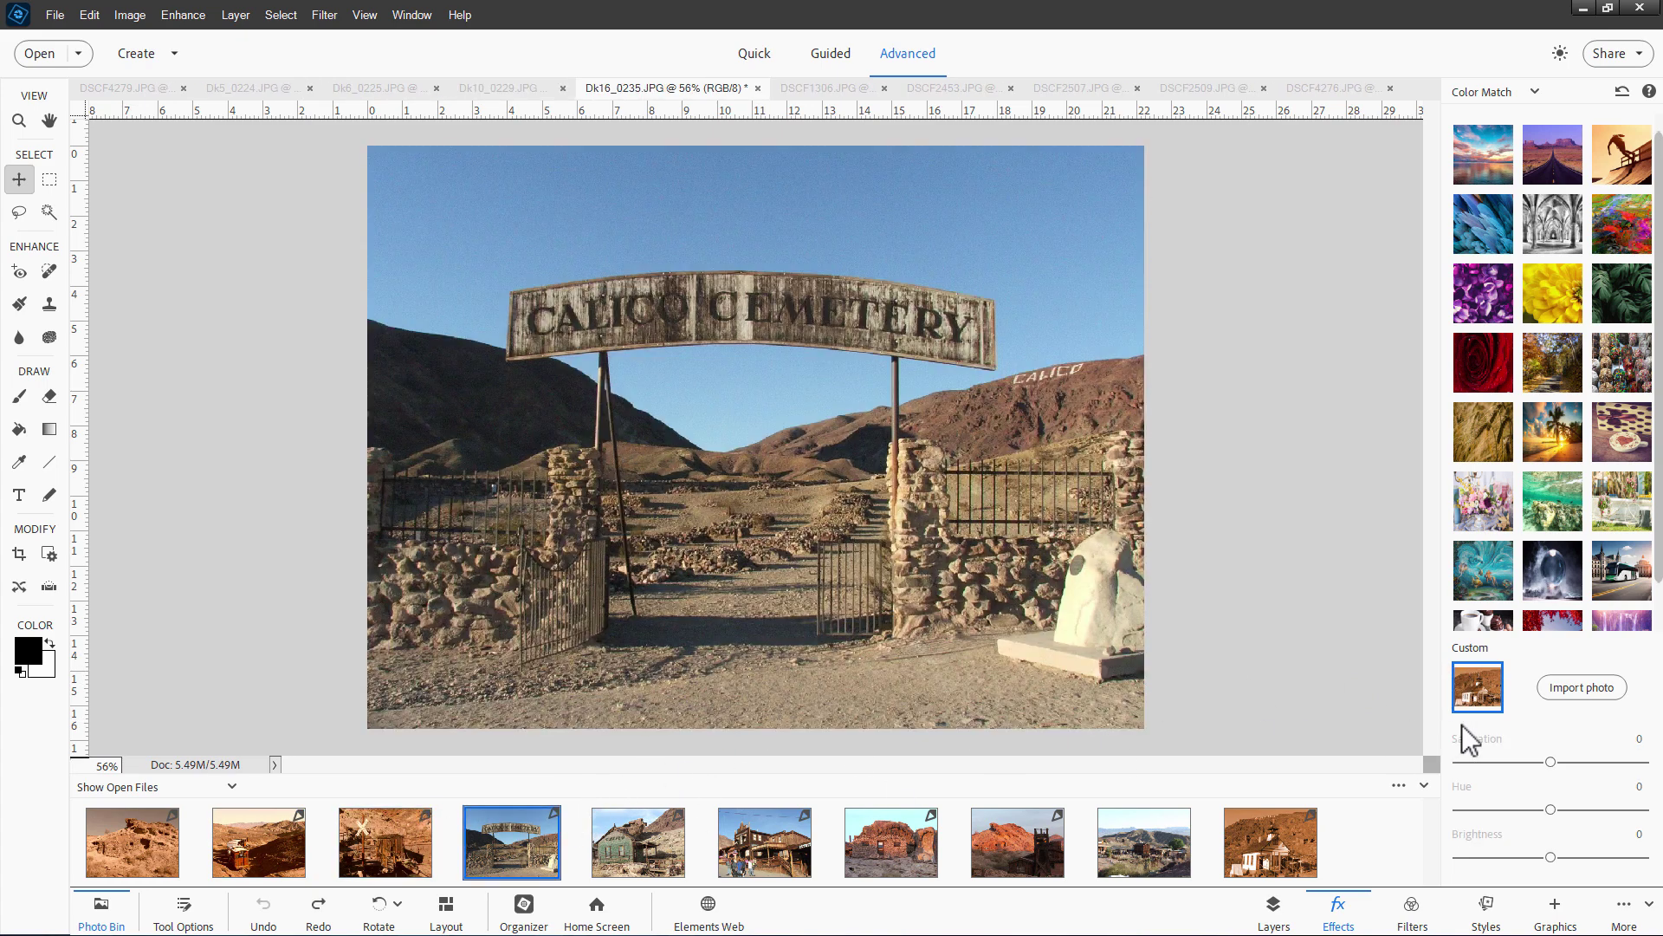
click(1473, 686)
click(639, 838)
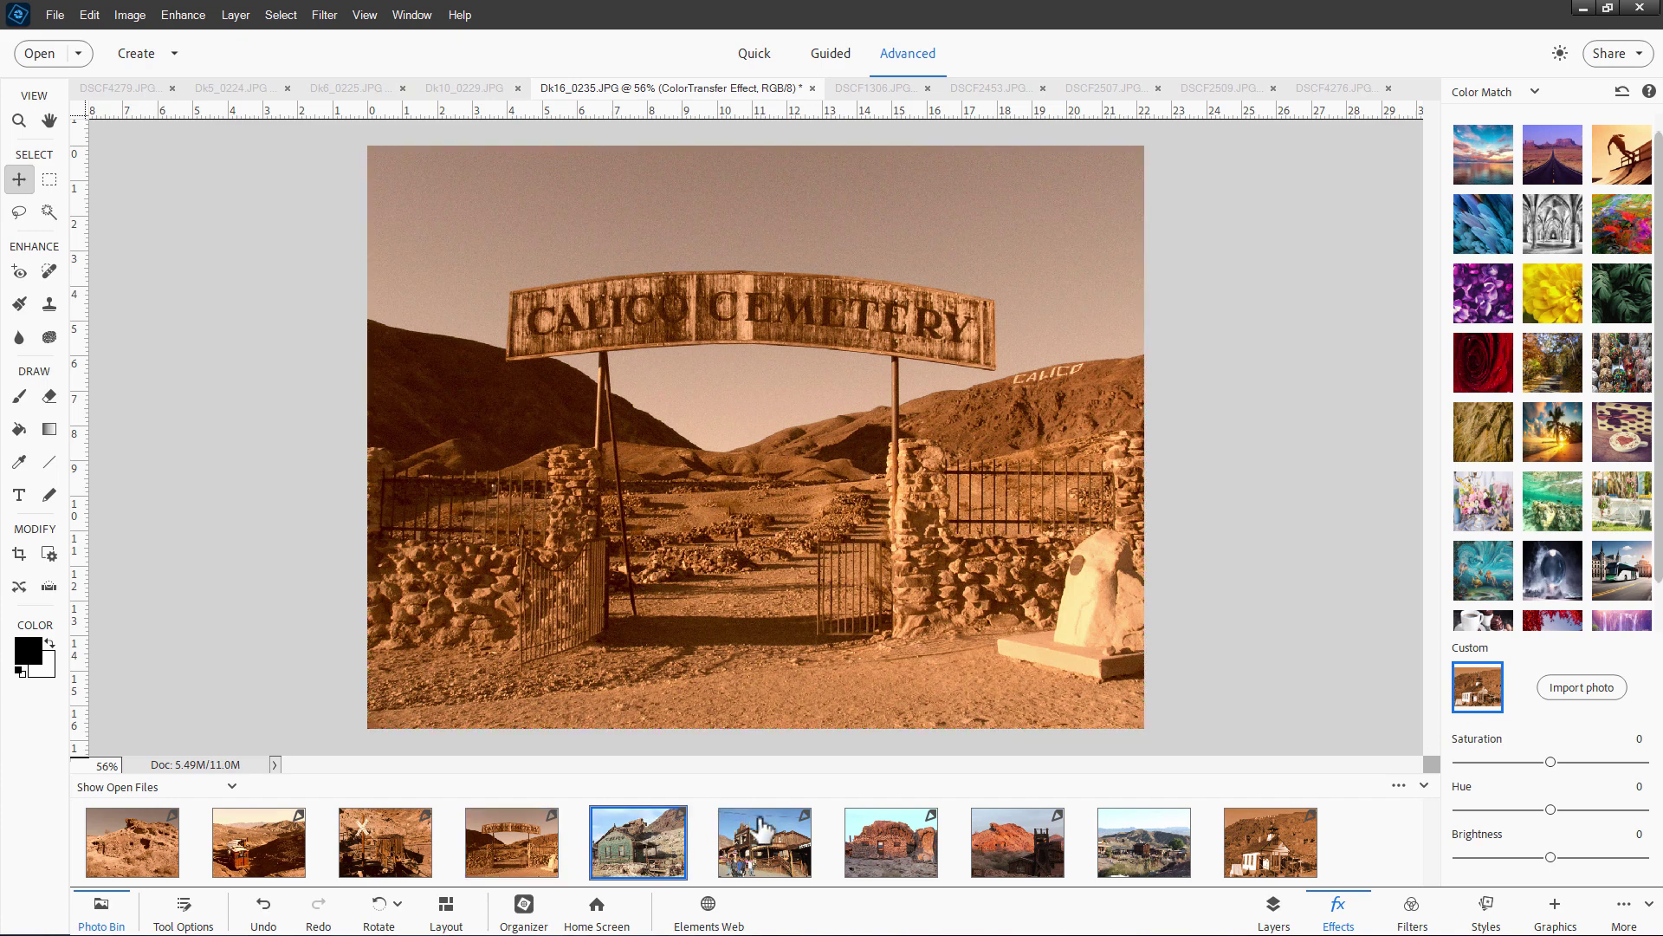
click(1477, 687)
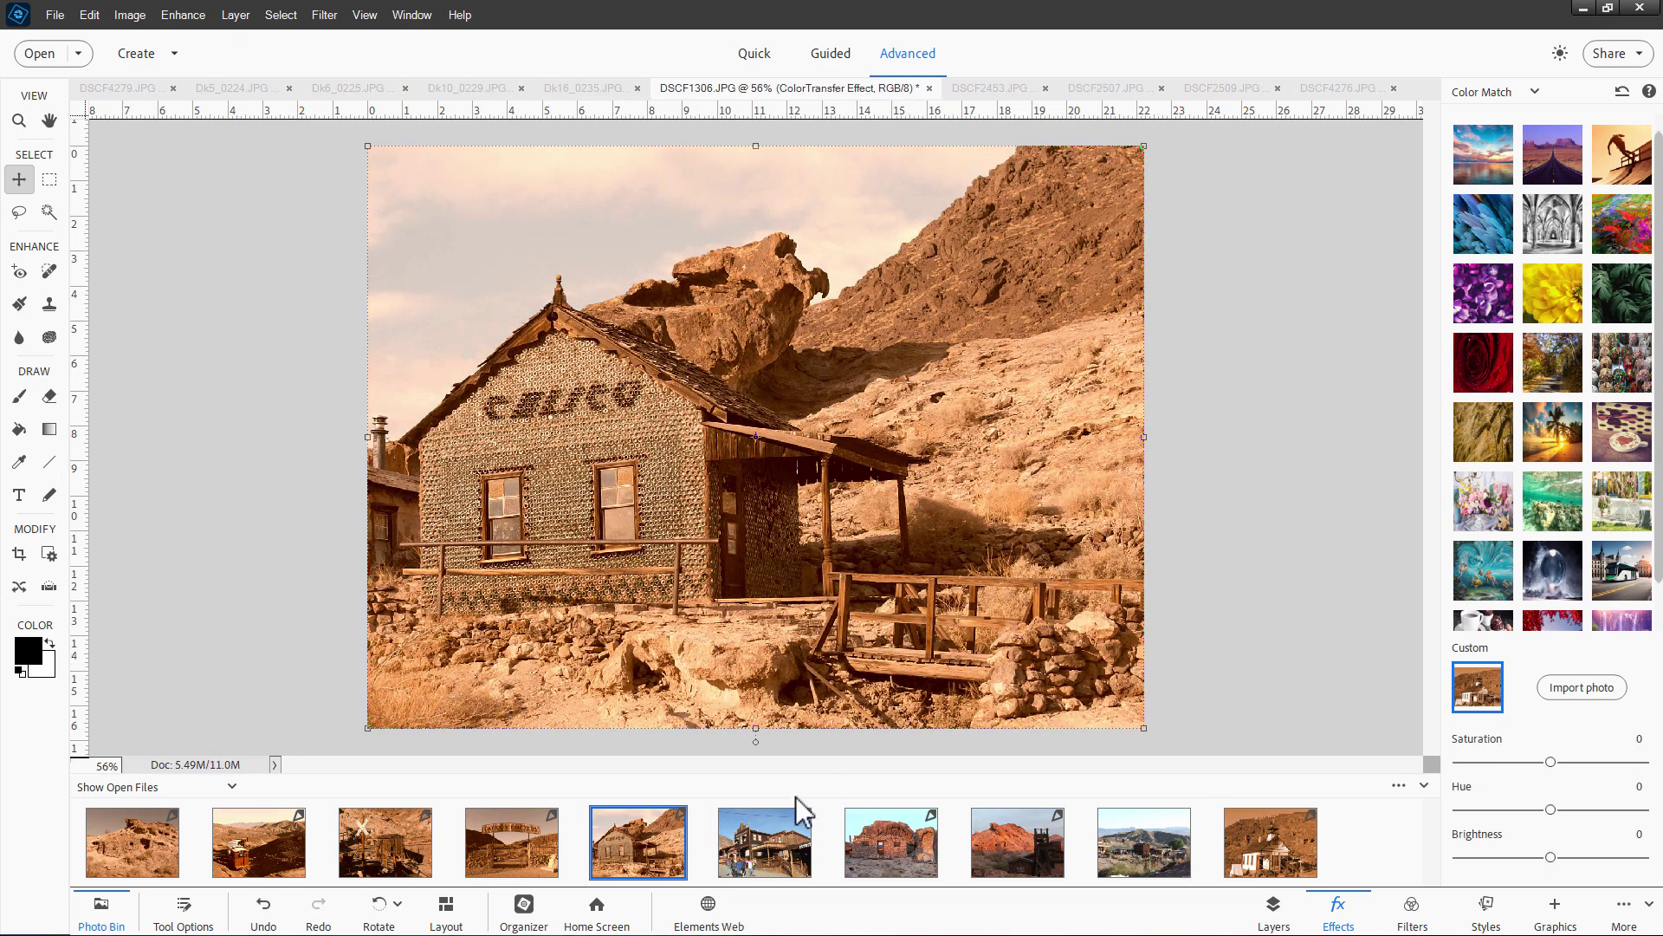
Apply the custom sepia match to DSCF2453, DSCF2507, DSCF2509 and DSCF4276, then return to DSCF2453
click(767, 839)
click(1477, 689)
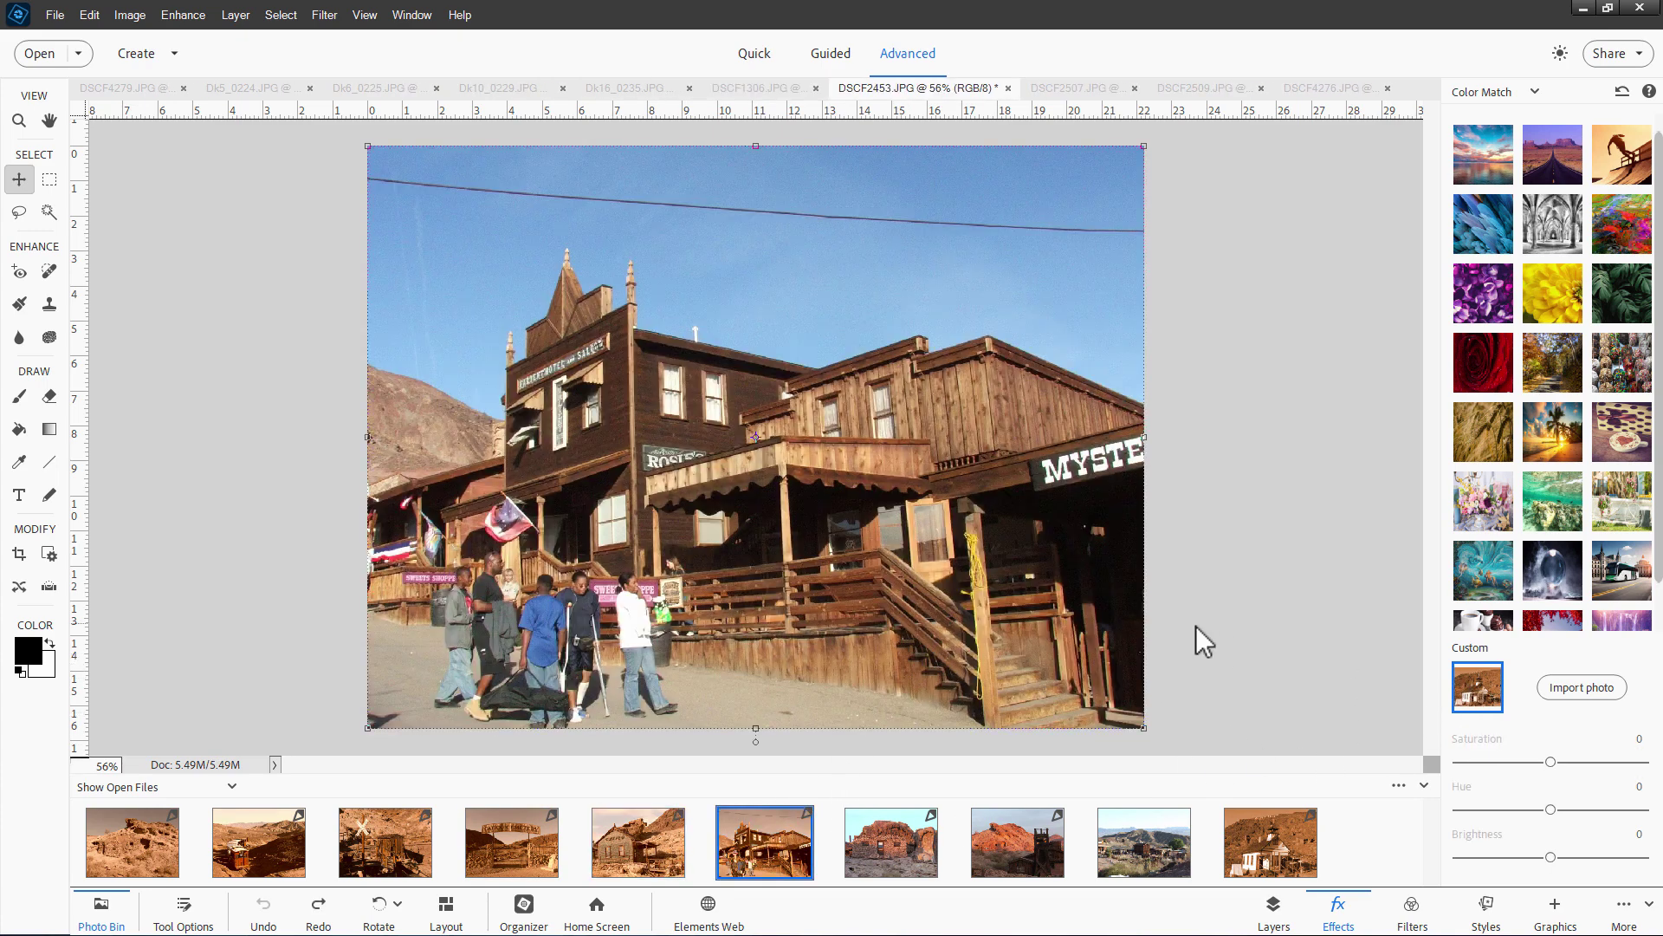
click(891, 841)
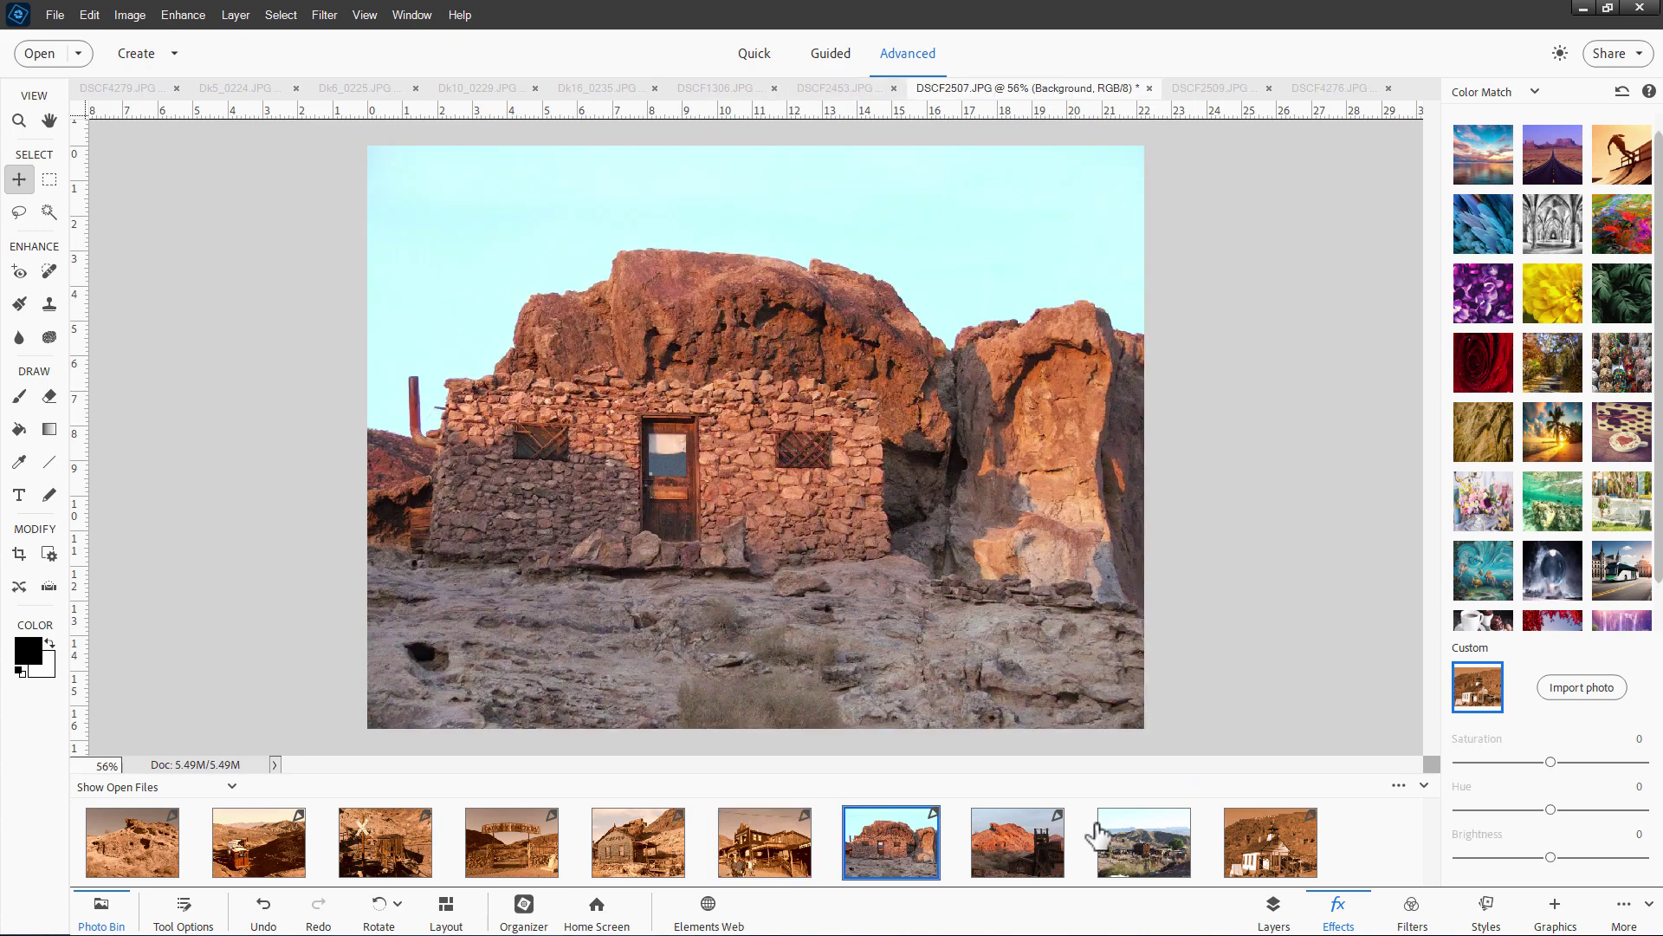
click(1477, 689)
click(1018, 840)
click(1477, 691)
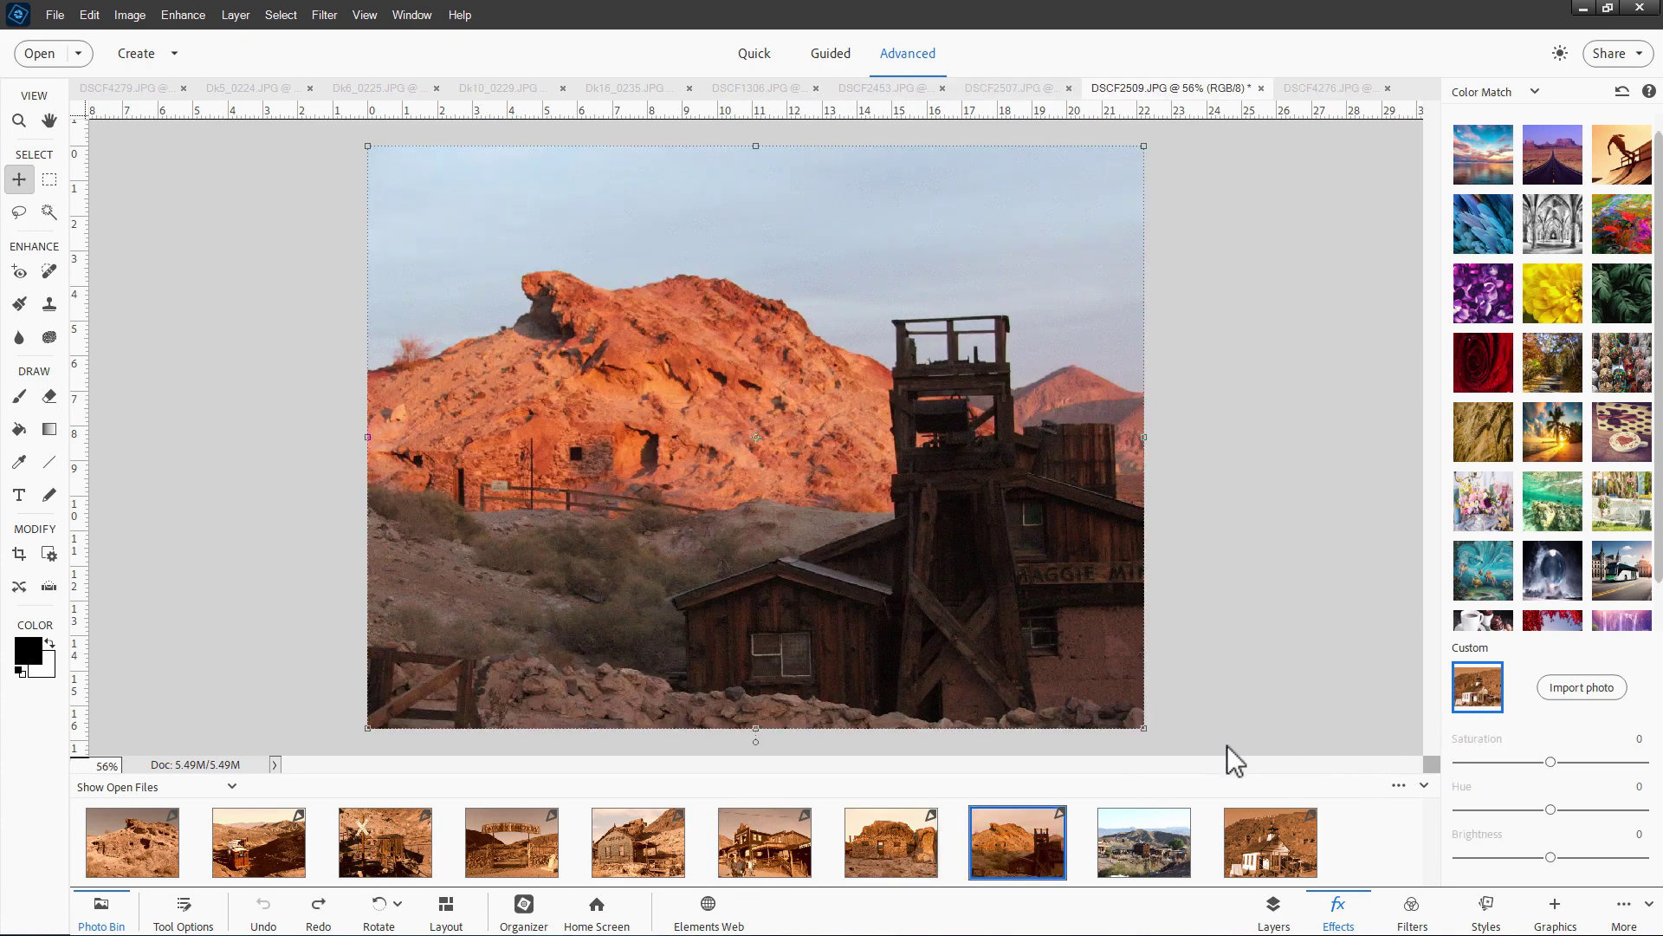
click(1143, 840)
click(1477, 704)
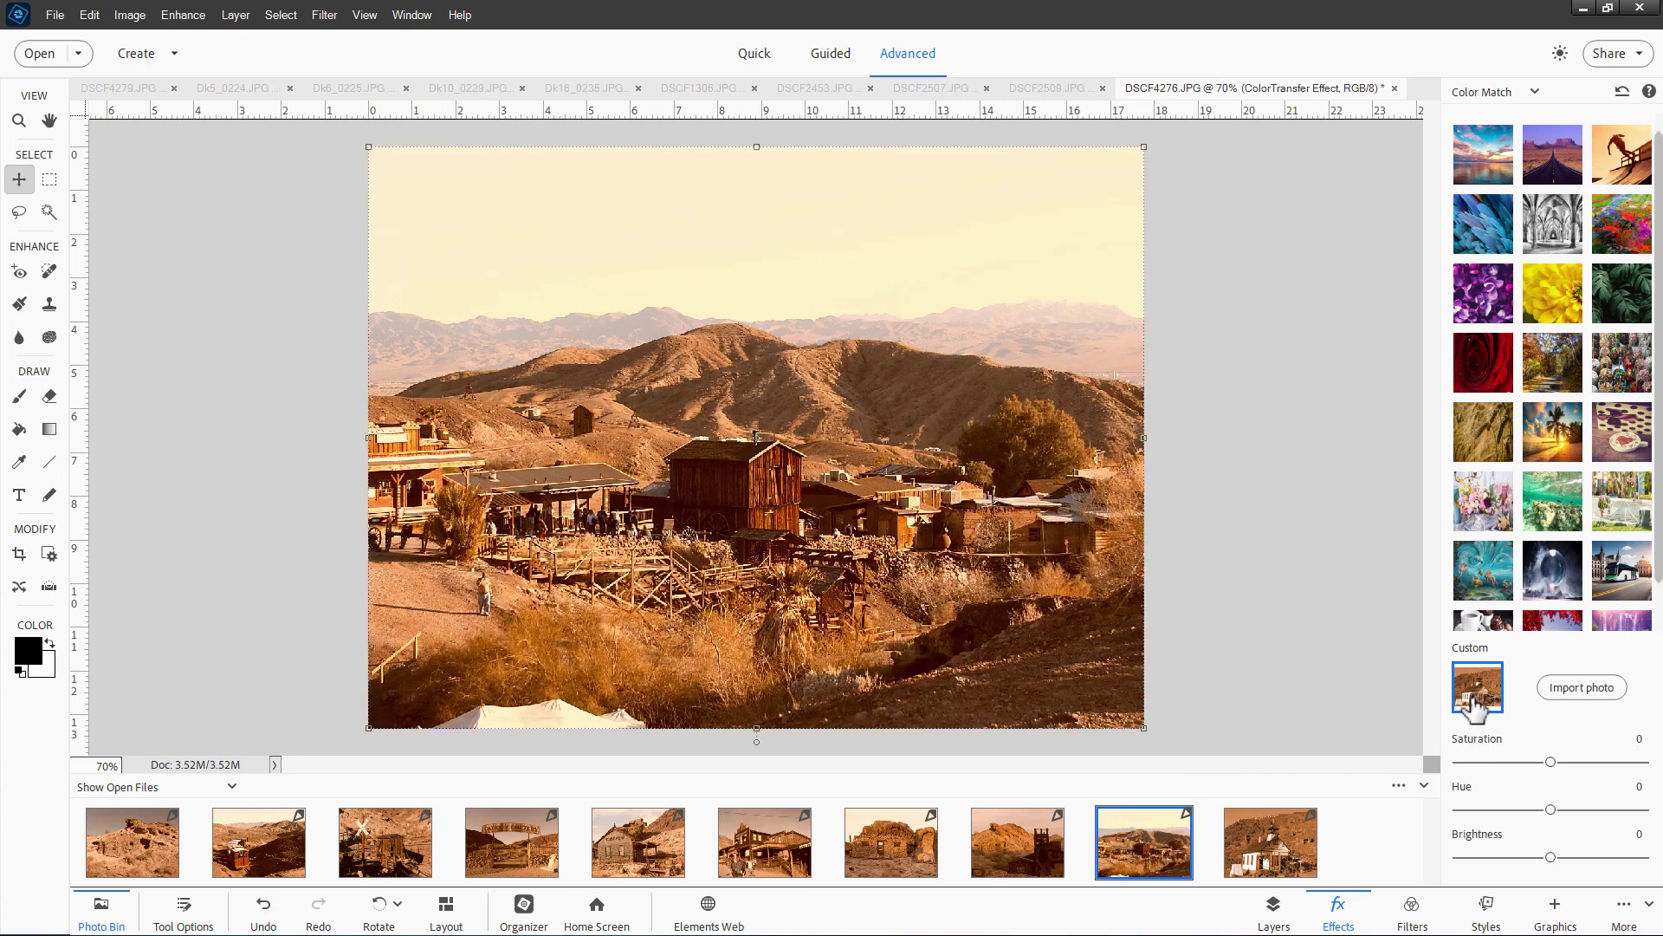
click(764, 842)
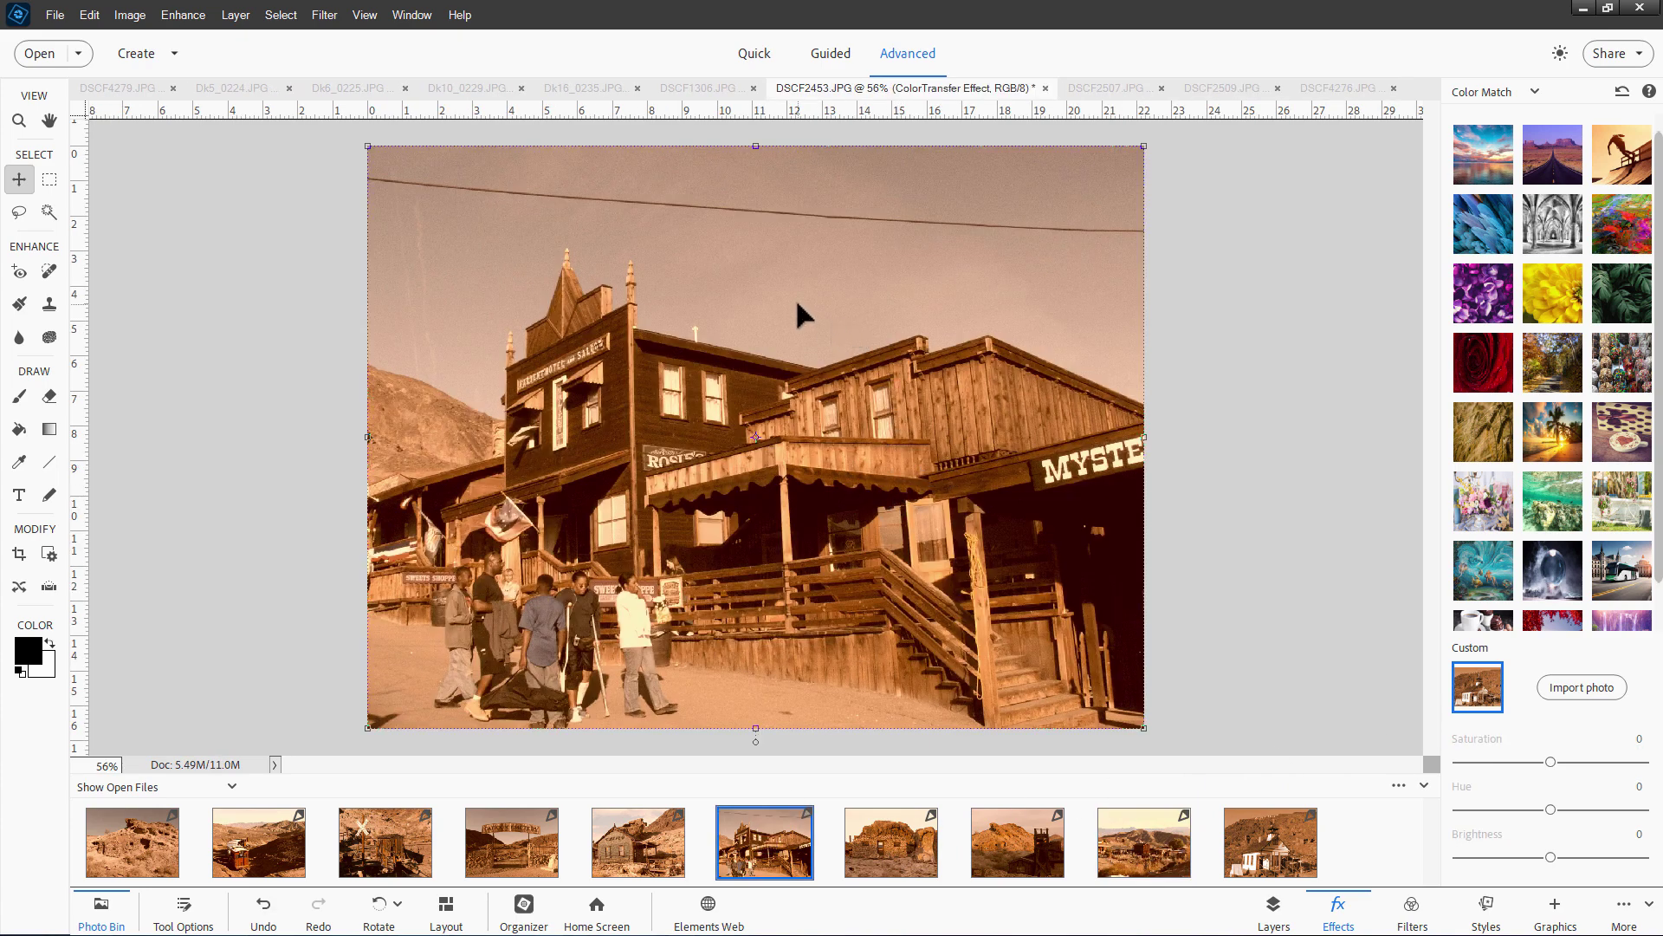
Add a Levels 1 adjustment layer to DSCF2453 with black input 9 and white input 228
click(235, 15)
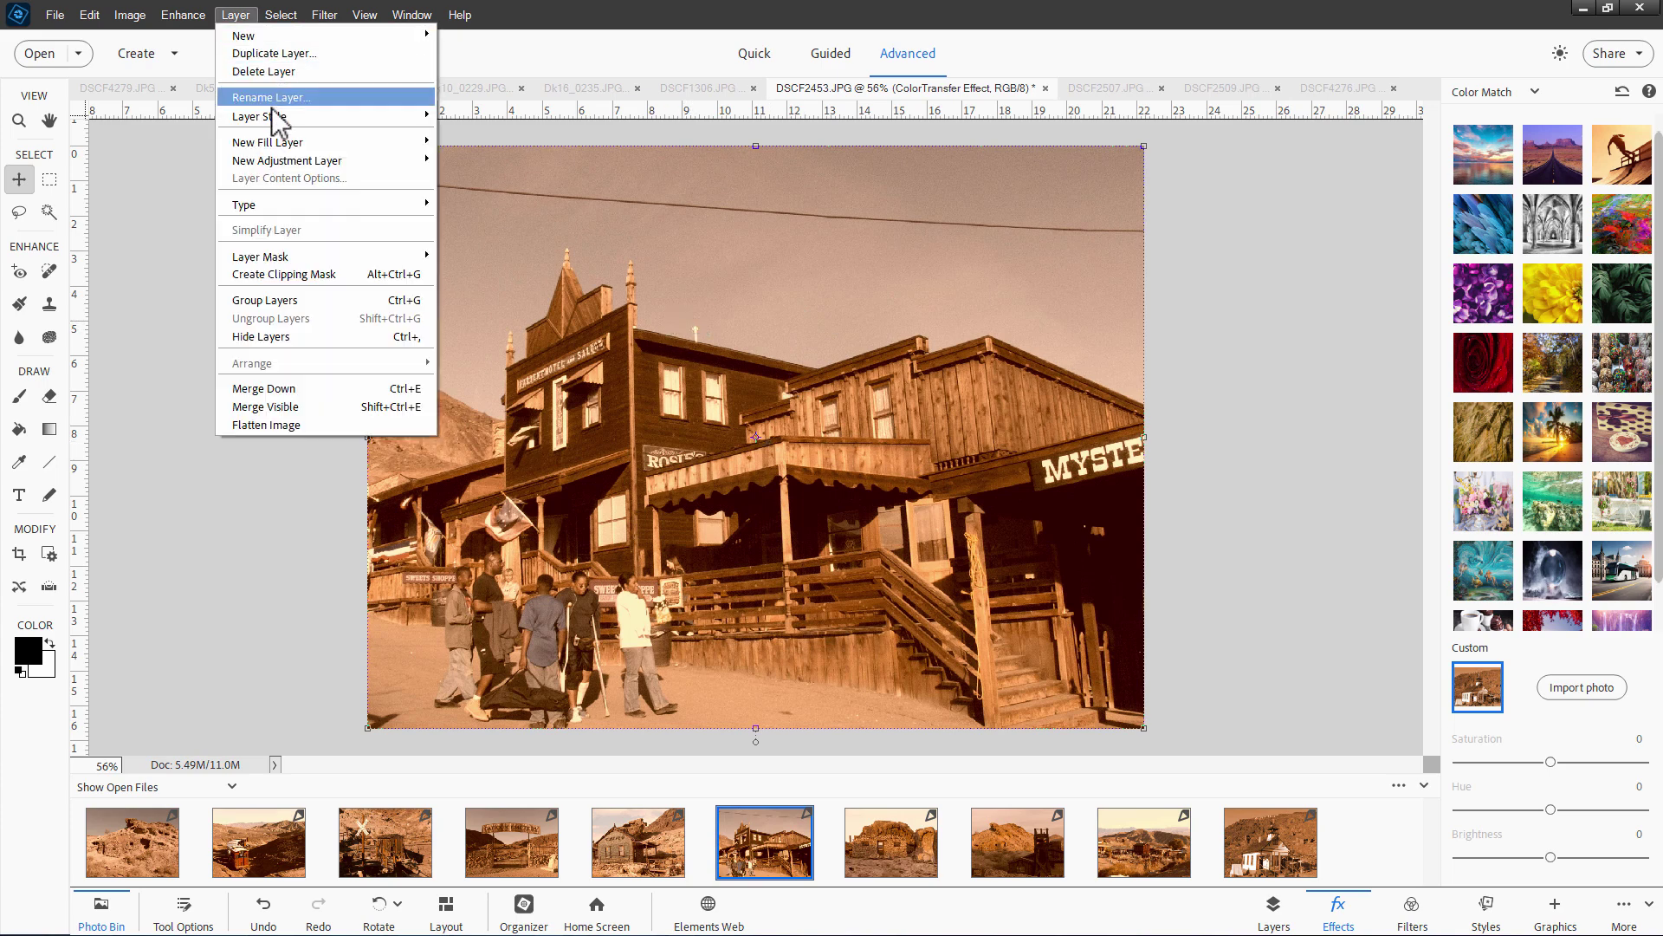
mouse_move(305, 160)
click(467, 157)
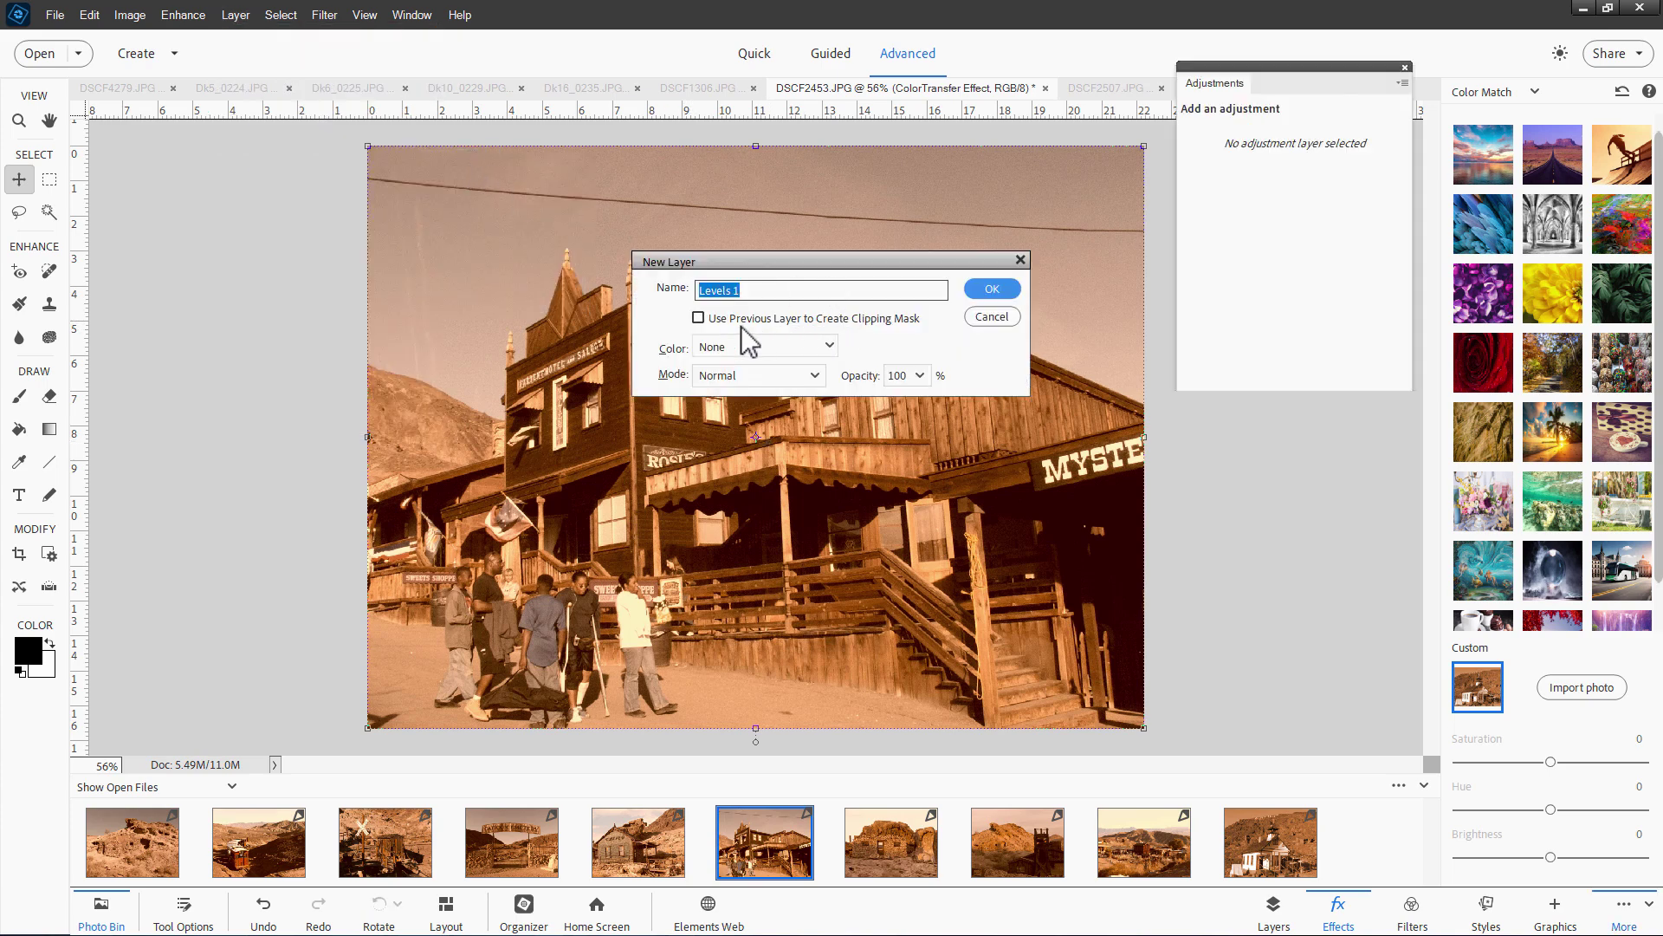
click(991, 288)
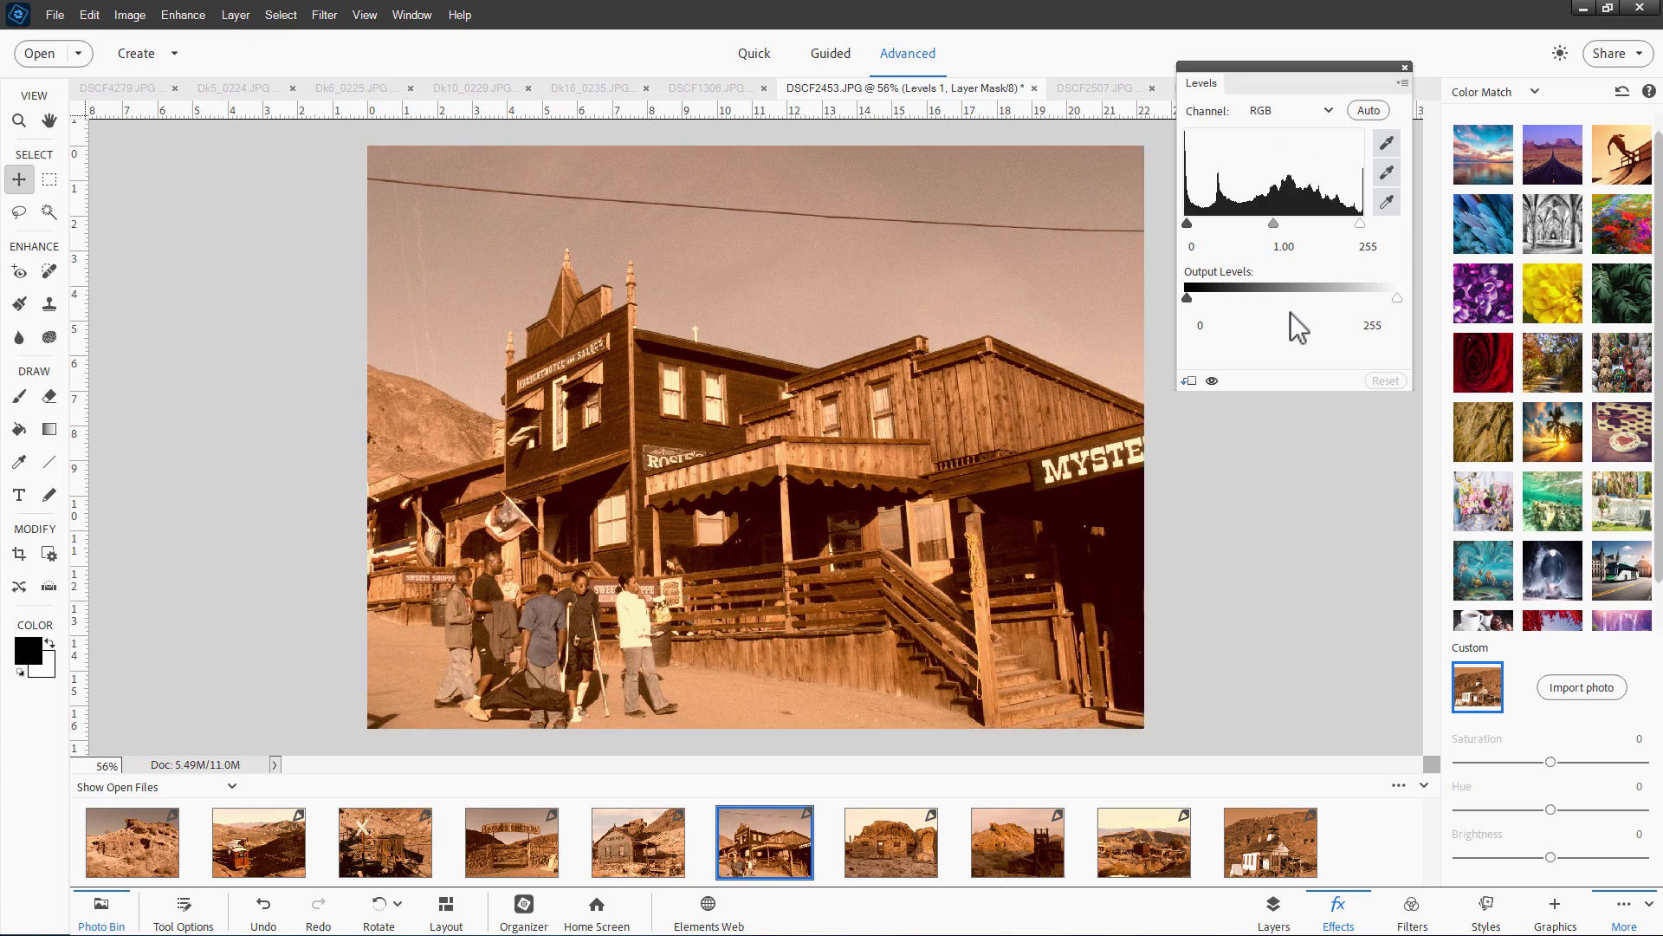
drag(1186, 223, 1193, 222)
drag(1359, 224, 1342, 225)
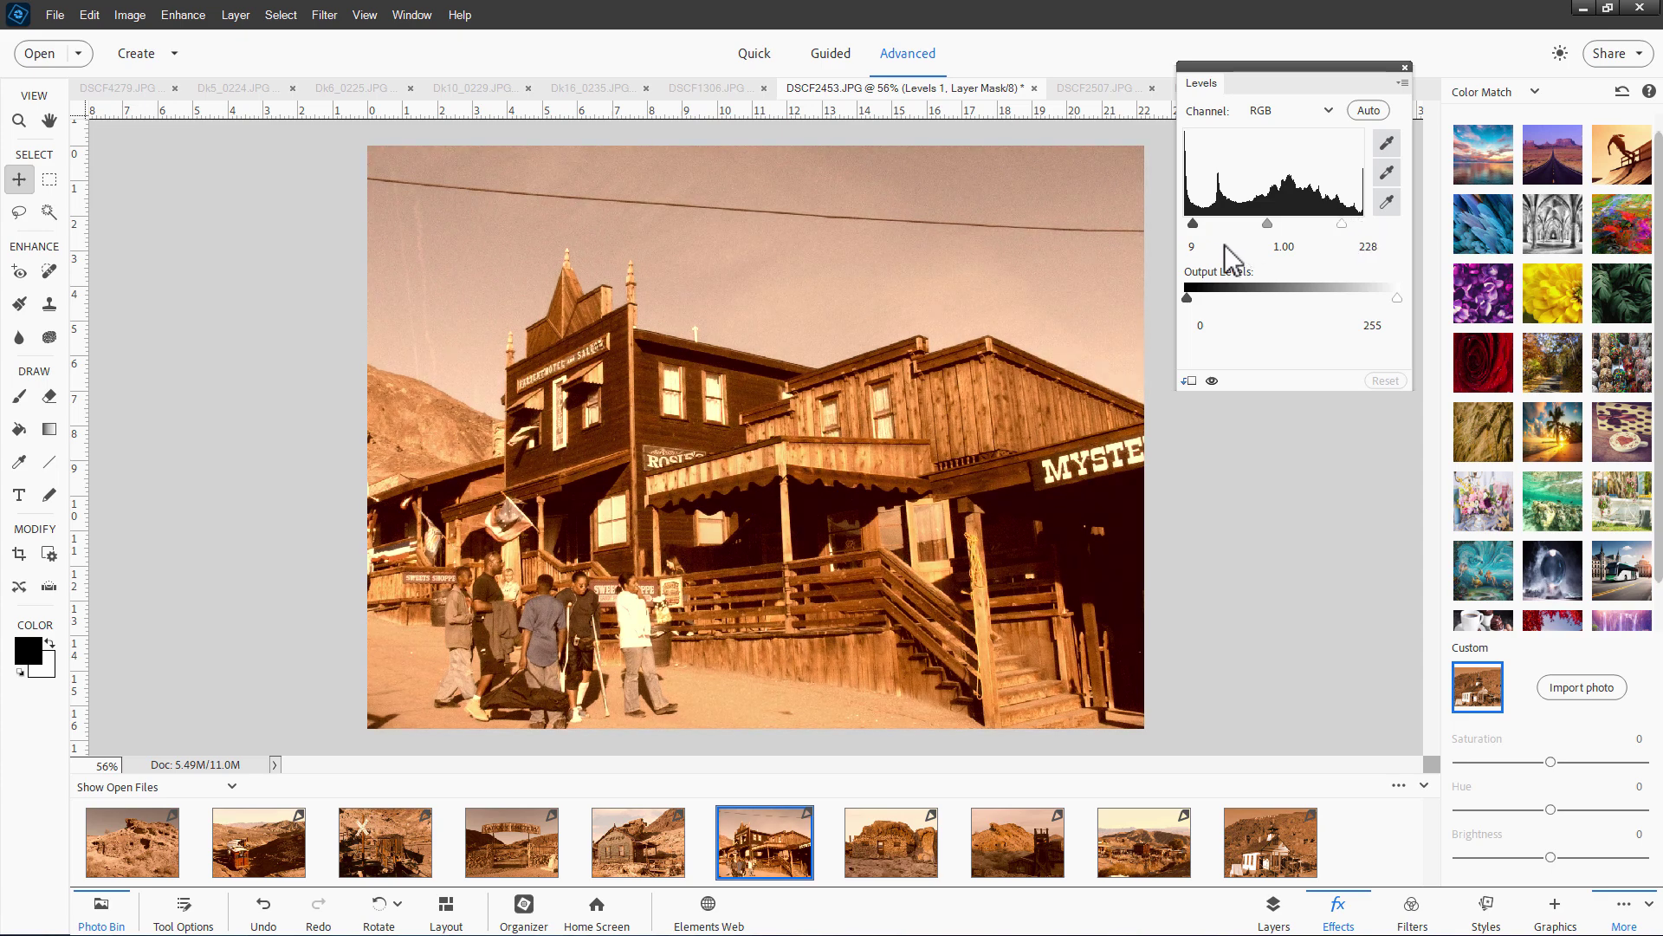
click(1214, 497)
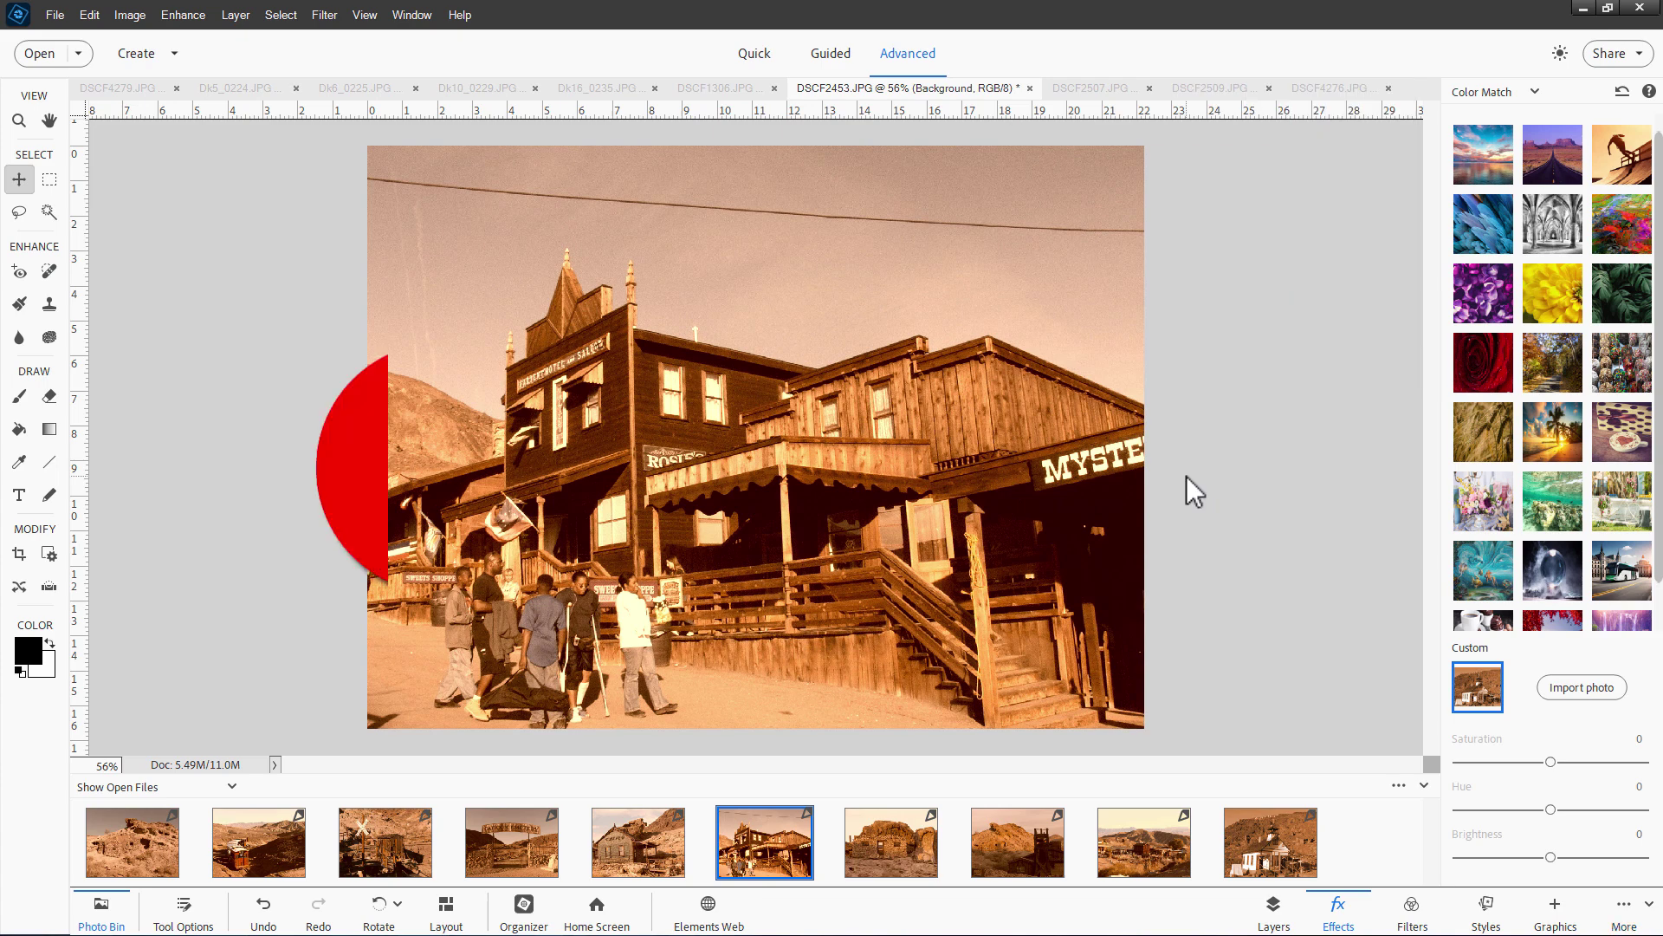